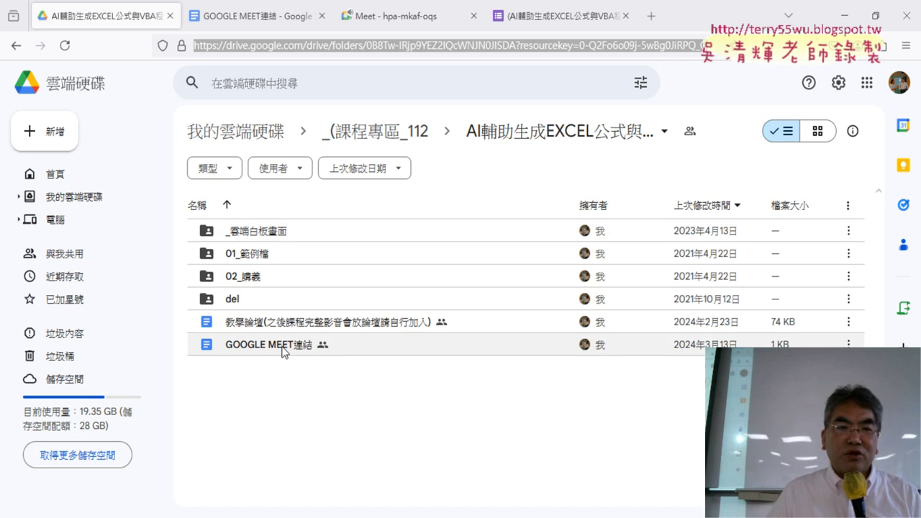
click(271, 351)
click(233, 25)
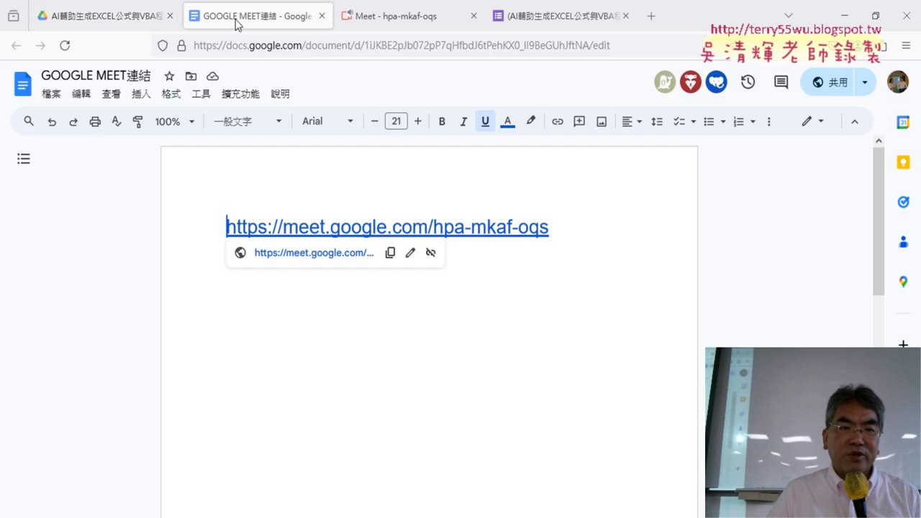
click(411, 16)
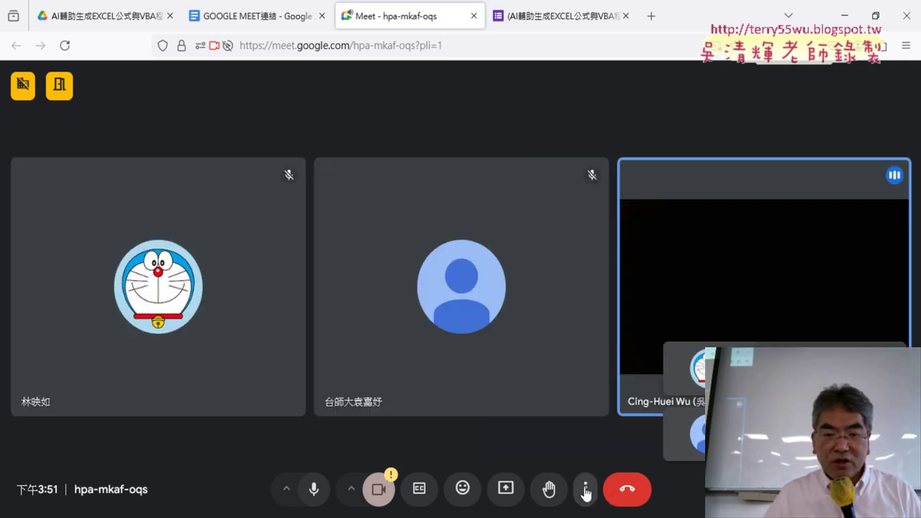
- Begin presenting from the call's options, then cancel the share picker without choosing anything
click(586, 489)
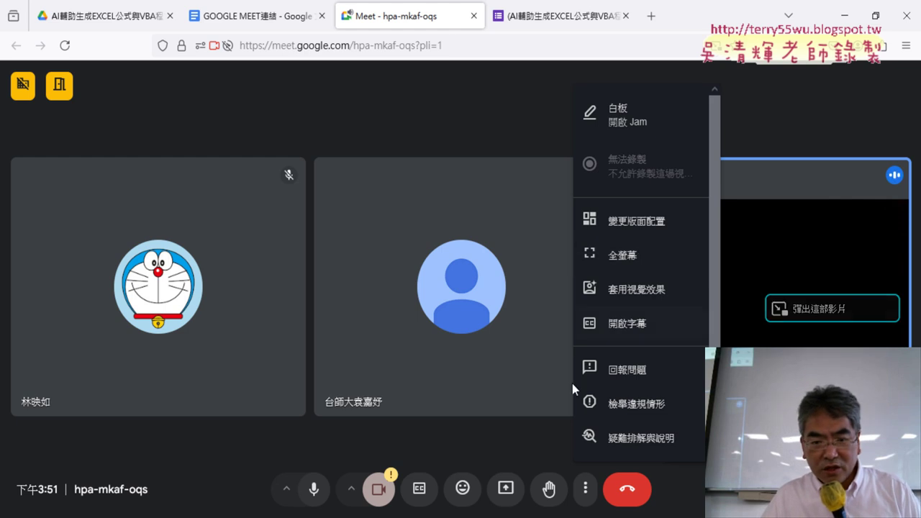
click(506, 491)
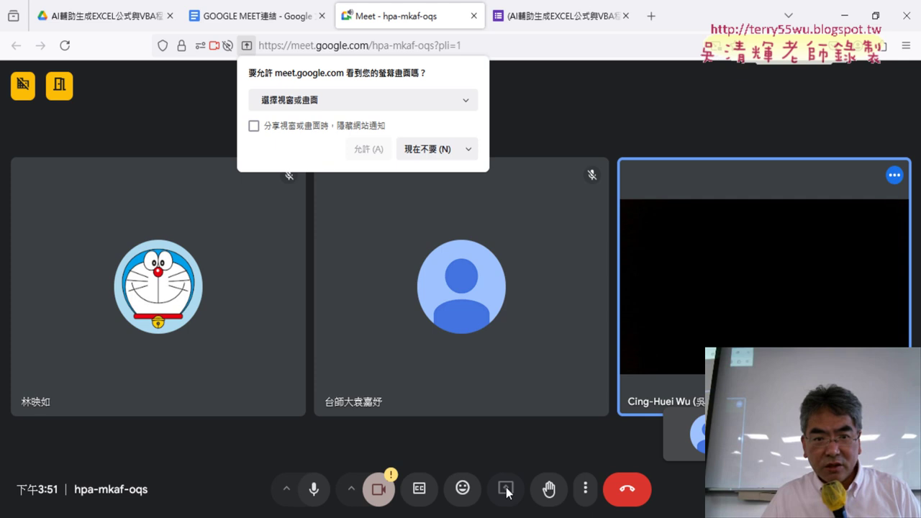
click(310, 100)
click(310, 98)
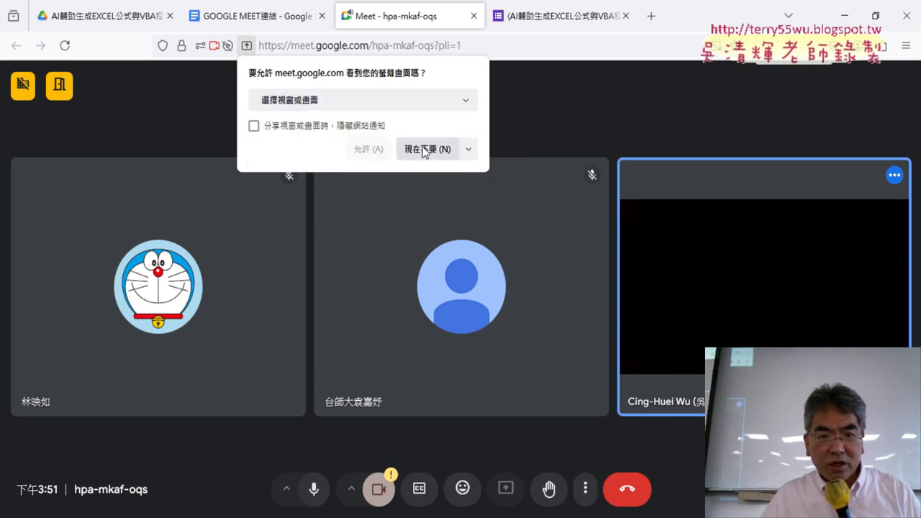
click(469, 150)
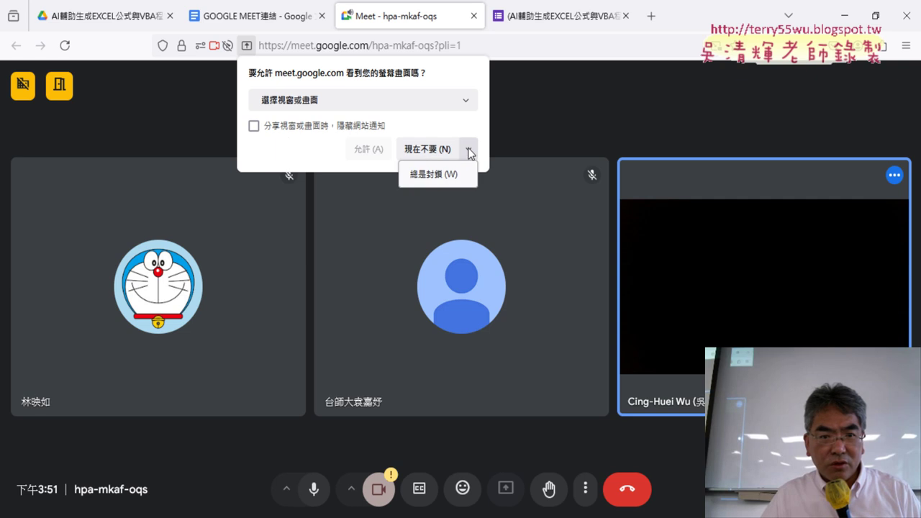
click(496, 112)
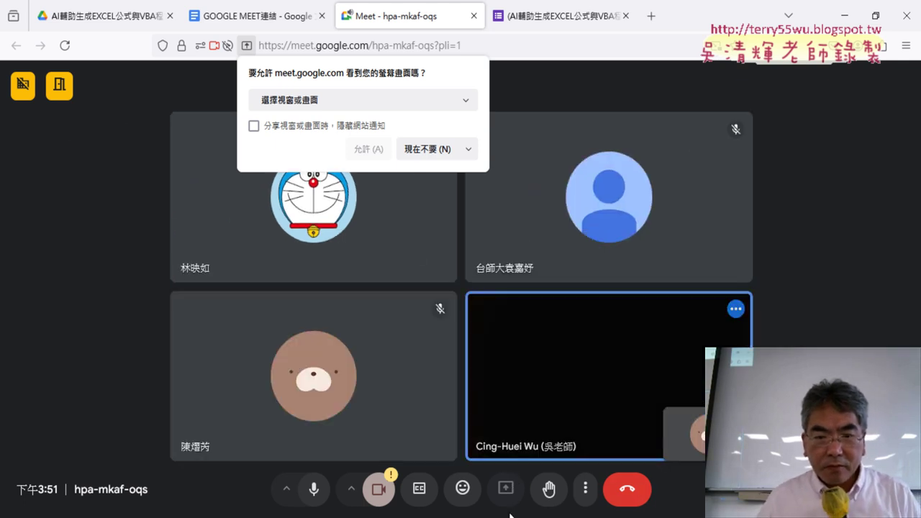
- Share the entire screen (整個畫面) with the call and allow presenting
click(586, 488)
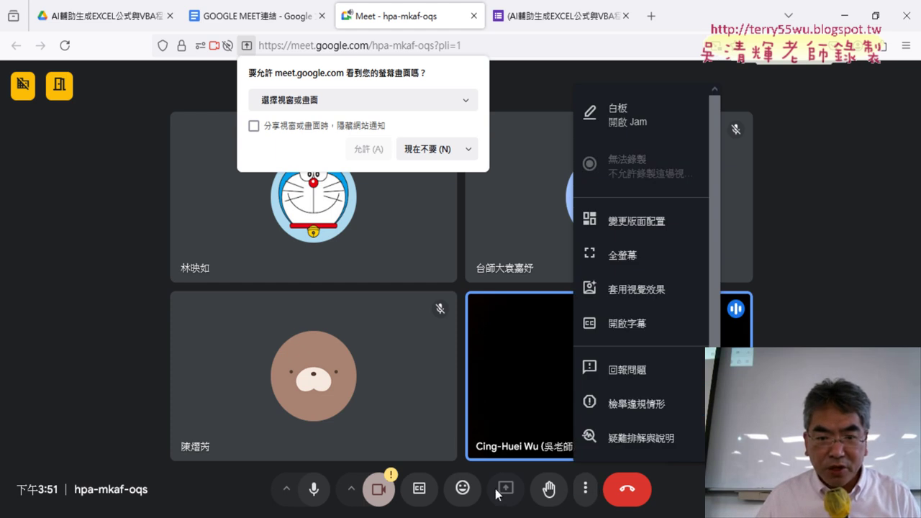
click(54, 373)
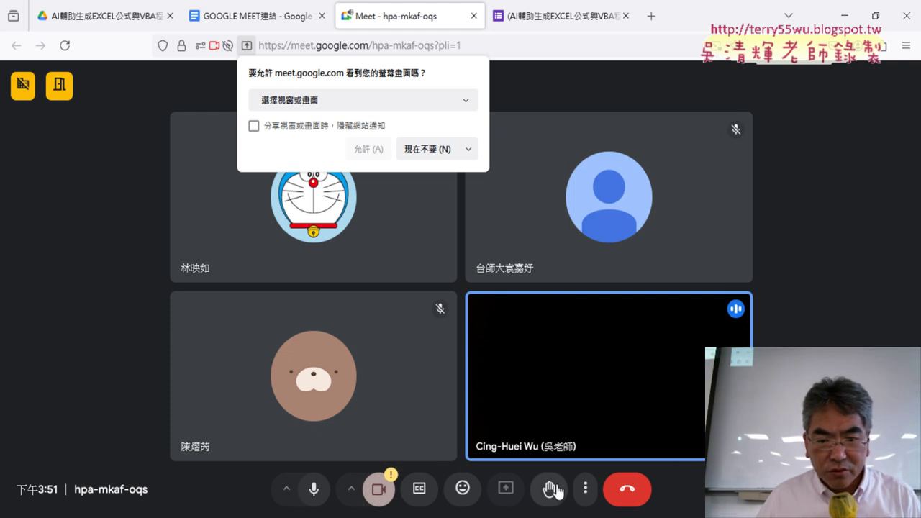
click(345, 100)
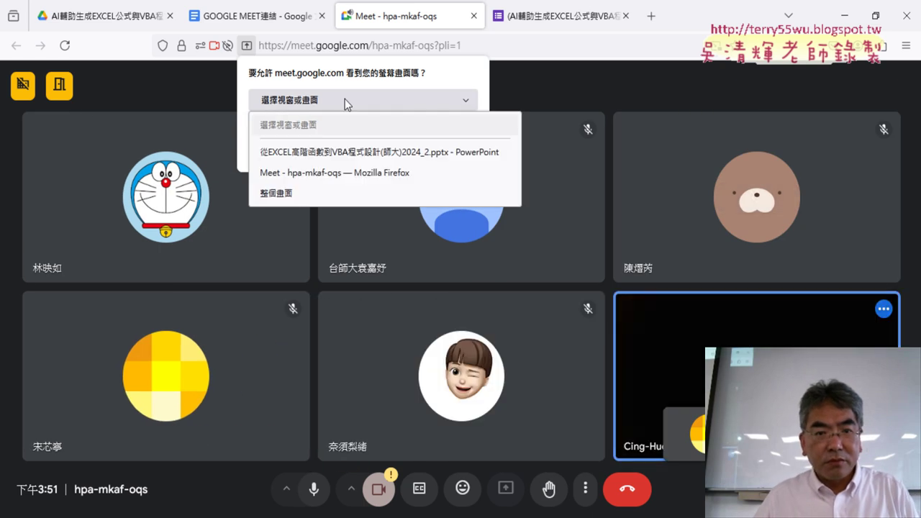
click(353, 193)
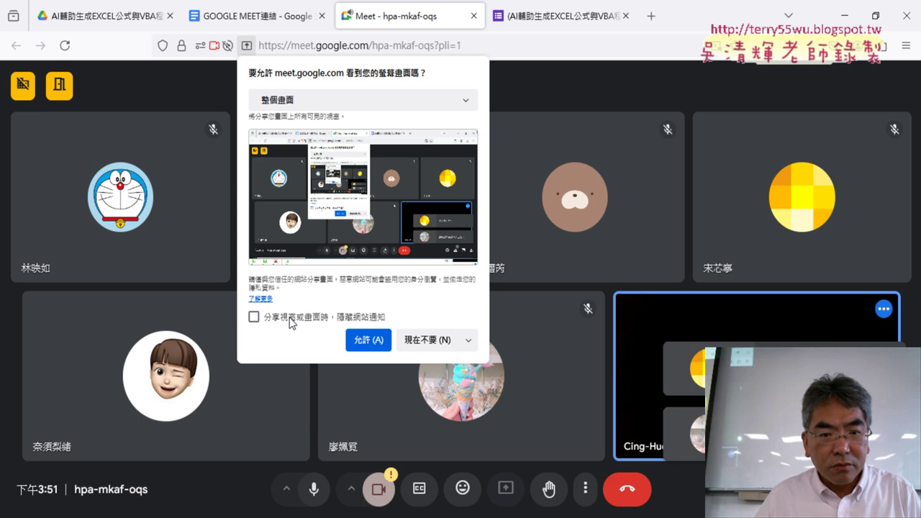
click(368, 341)
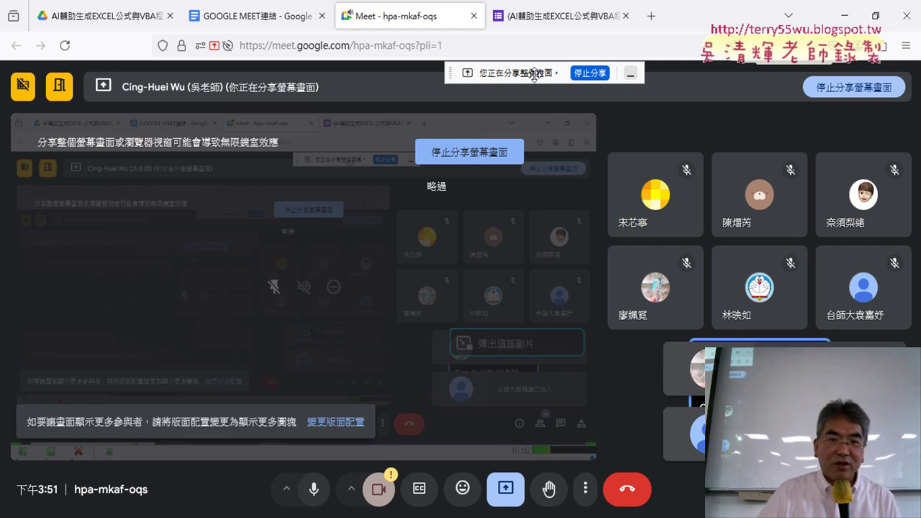
- Download 範例檔.zip from the 01_範例檔 Drive folder and mute the Meet microphone
click(120, 24)
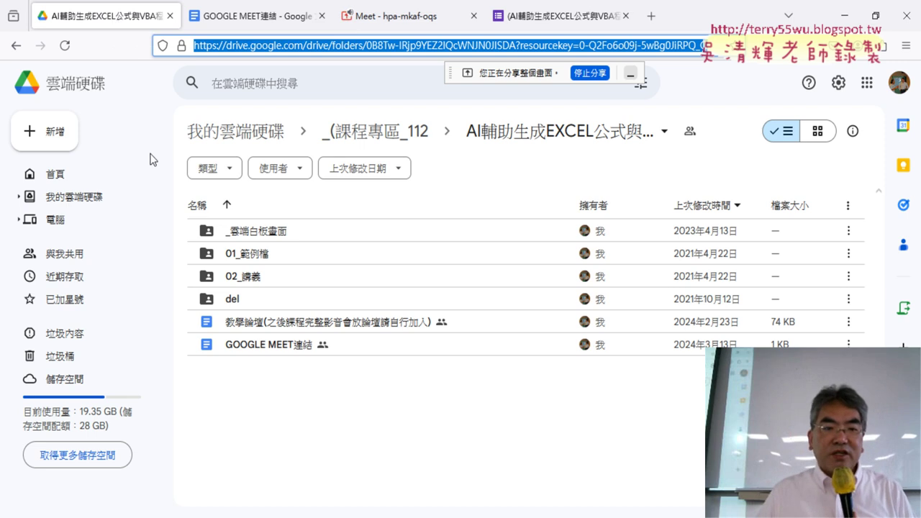
double_click(288, 252)
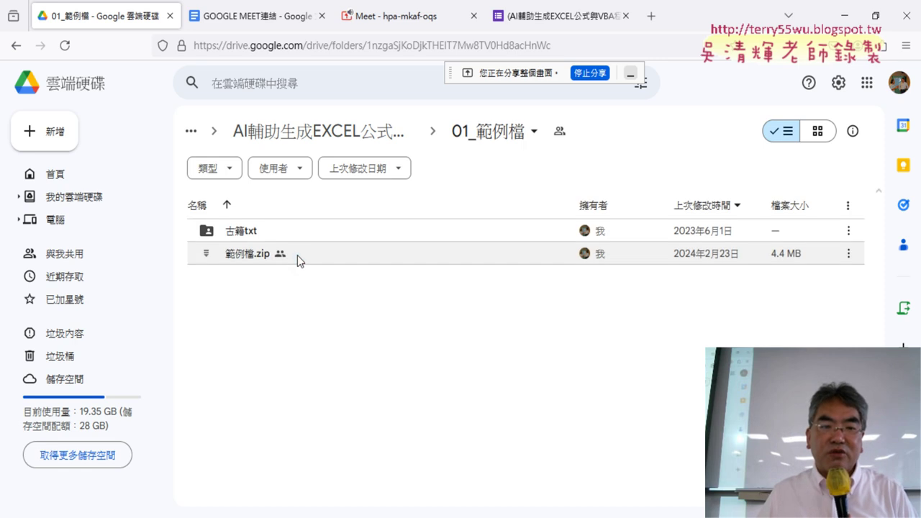
click(299, 260)
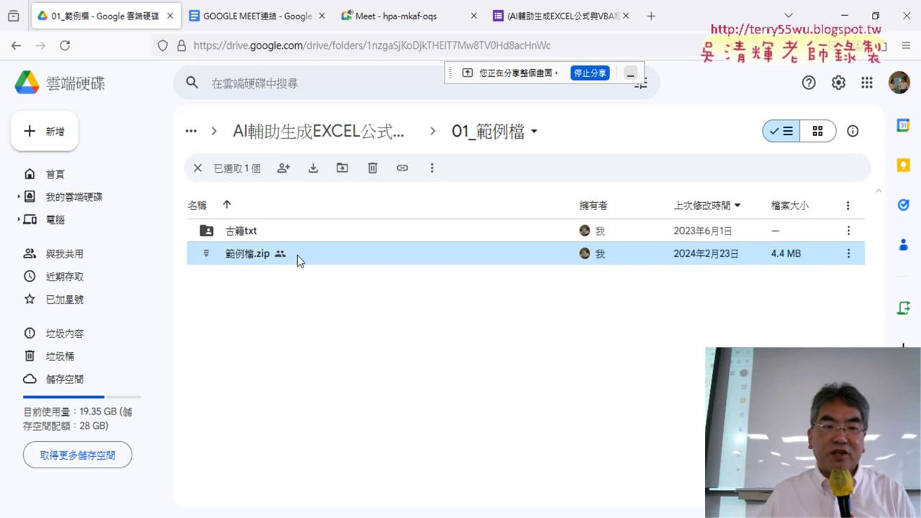
right_click(260, 262)
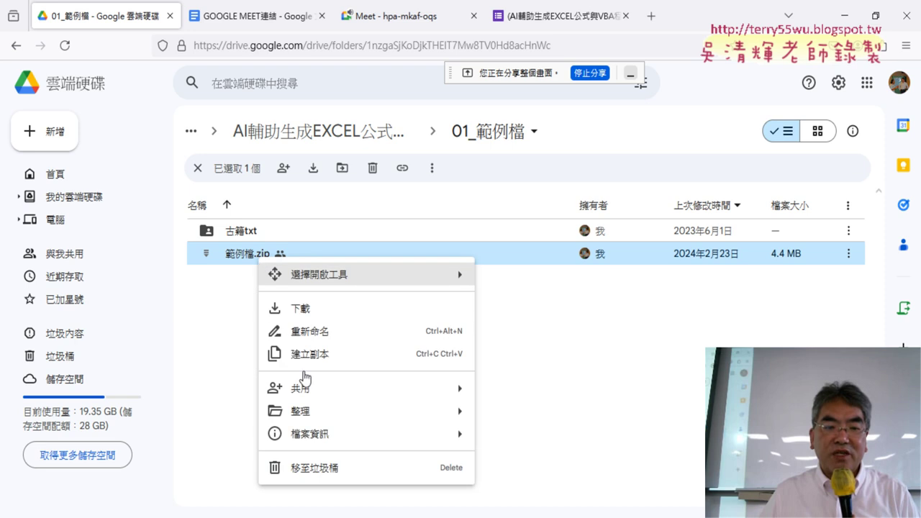
click(319, 309)
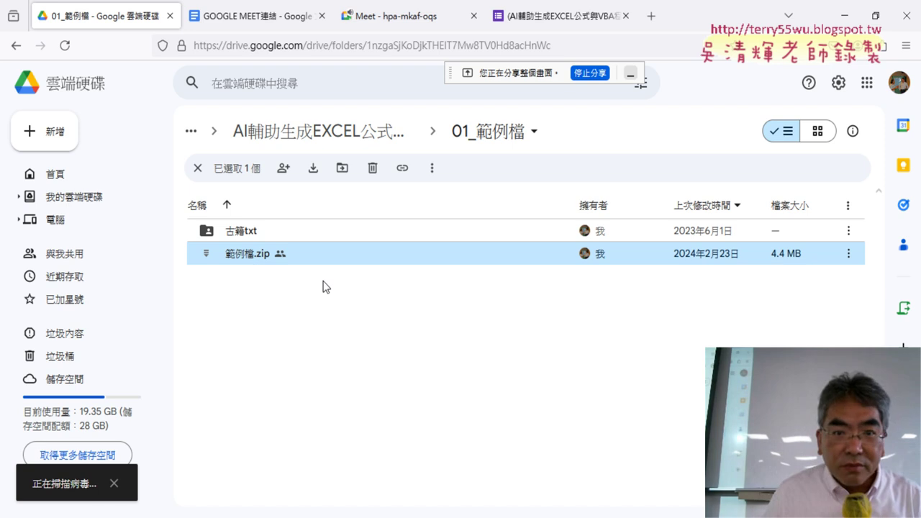
click(403, 16)
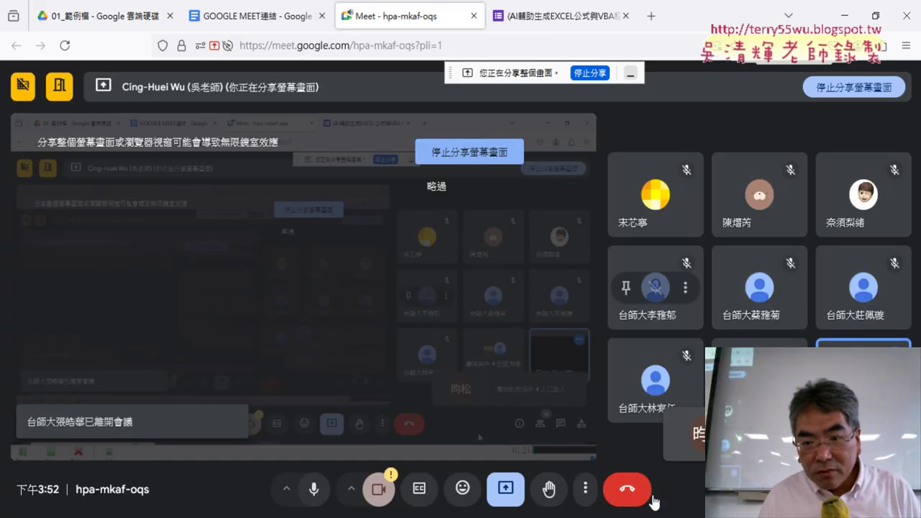
click(314, 489)
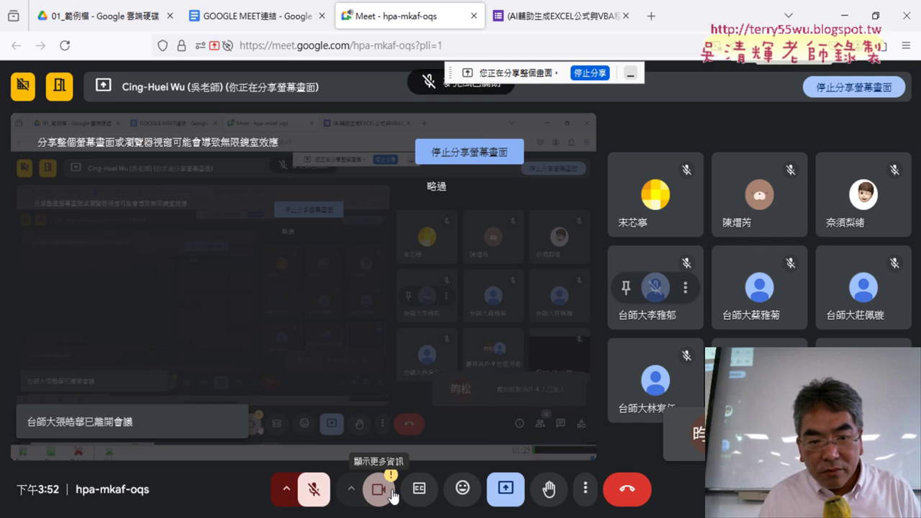
- Download 範例檔.zip again and go back to the parent course folder
click(112, 18)
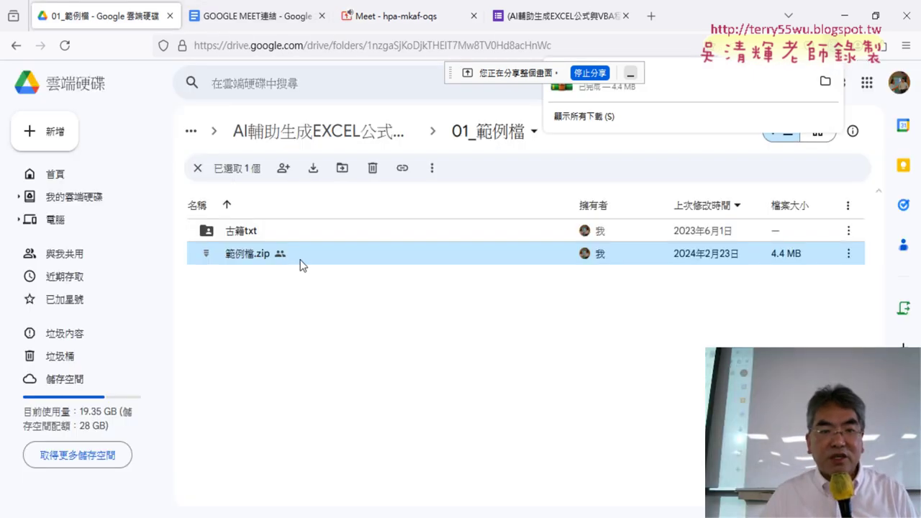
right_click(351, 262)
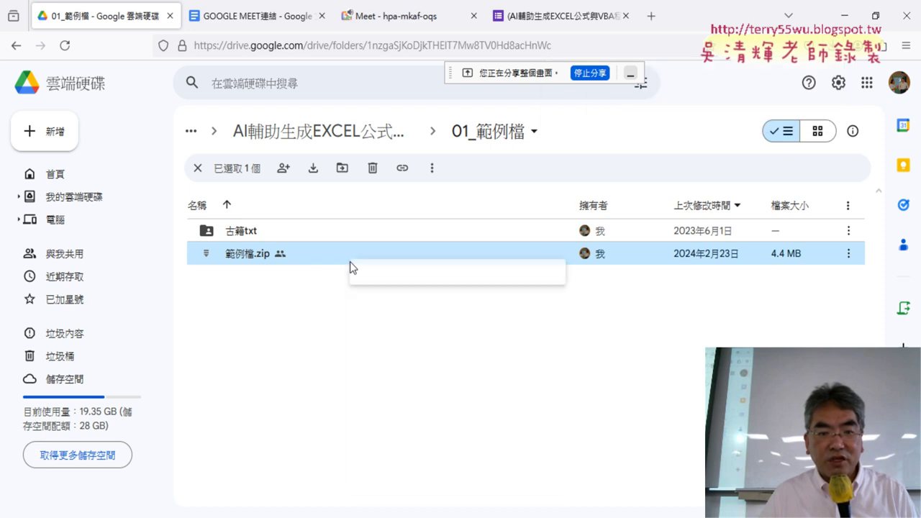
click(389, 314)
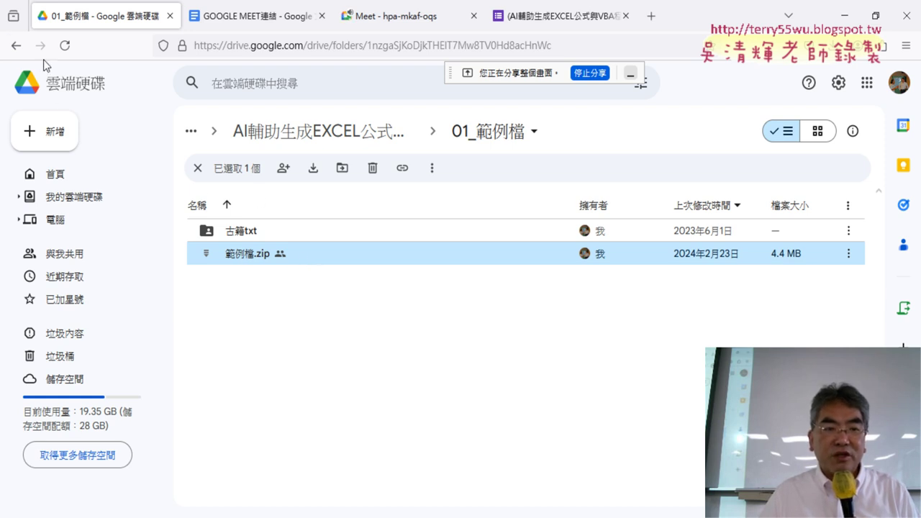
click(16, 45)
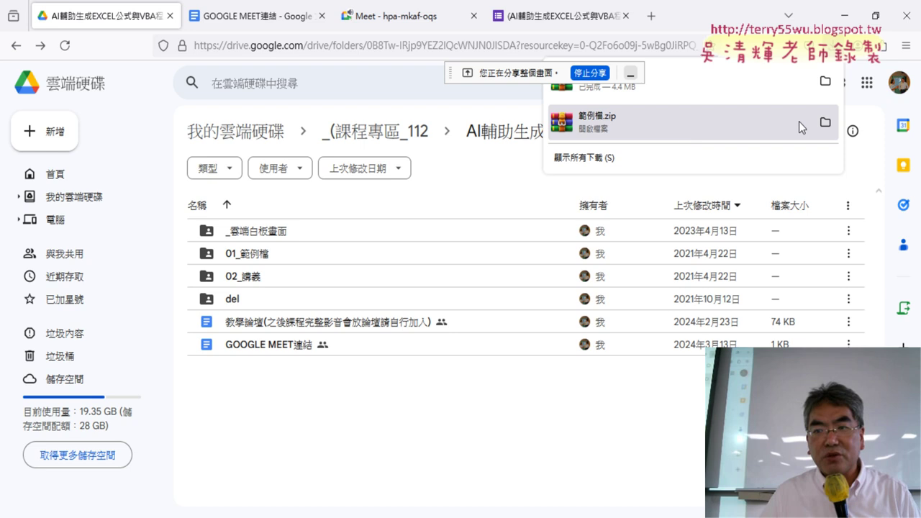
- Move the downloaded 範例檔.zip onto the desktop and extract it there
click(825, 122)
click(848, 17)
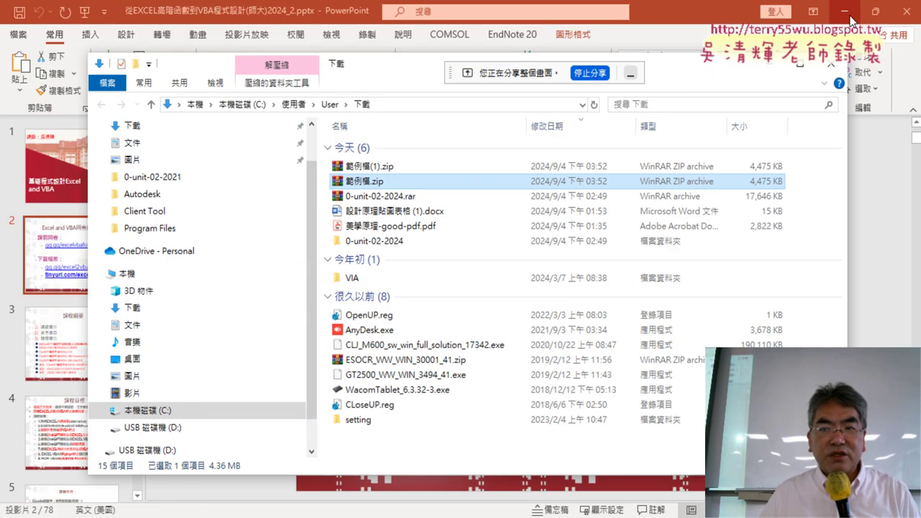
click(849, 17)
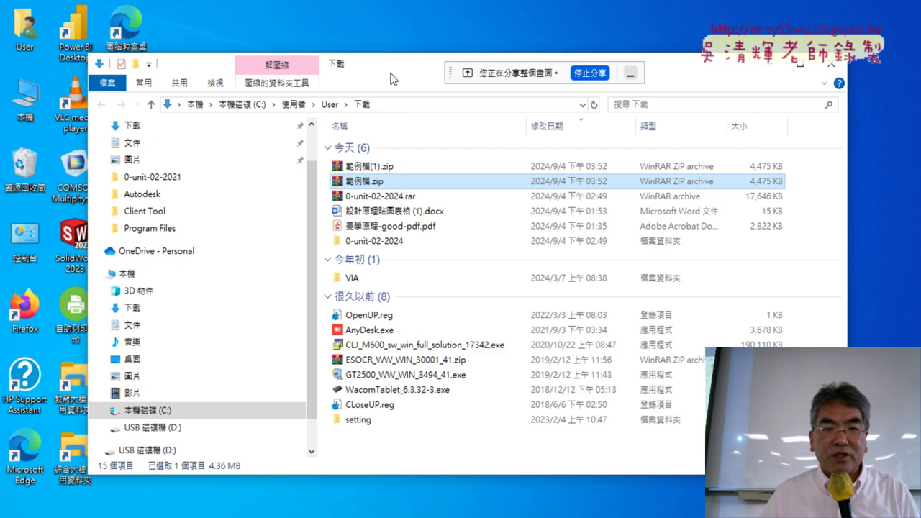
drag(393, 78, 630, 82)
drag(593, 185, 182, 260)
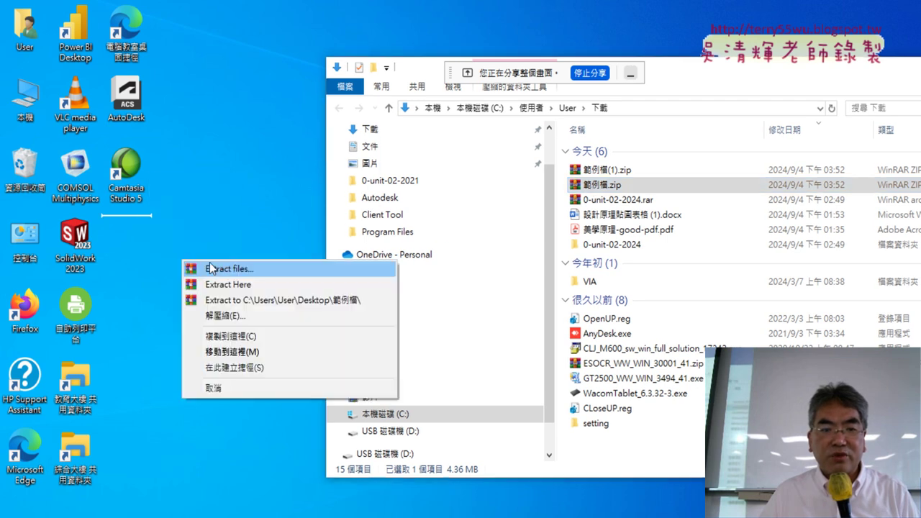
click(239, 286)
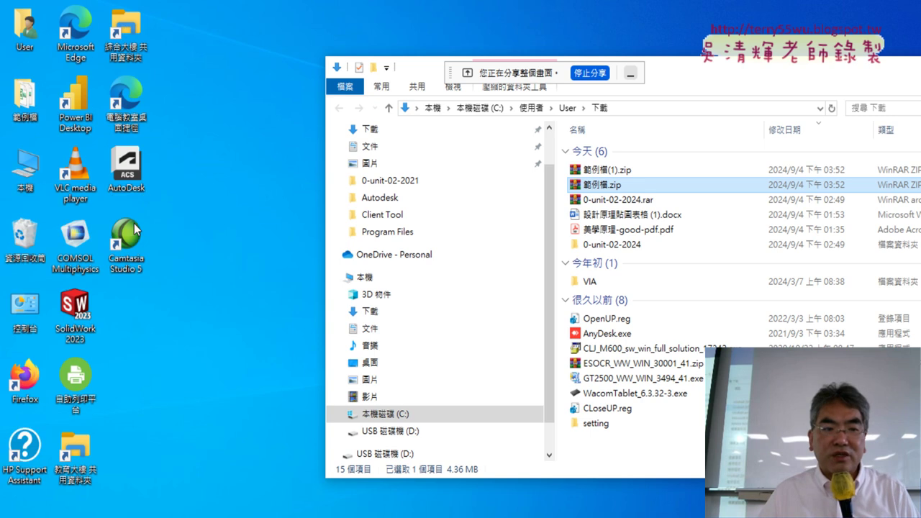
- Open 01文字與資料函數.xls from the 範例檔\01文字與資料函數 folder in Excel
click(26, 104)
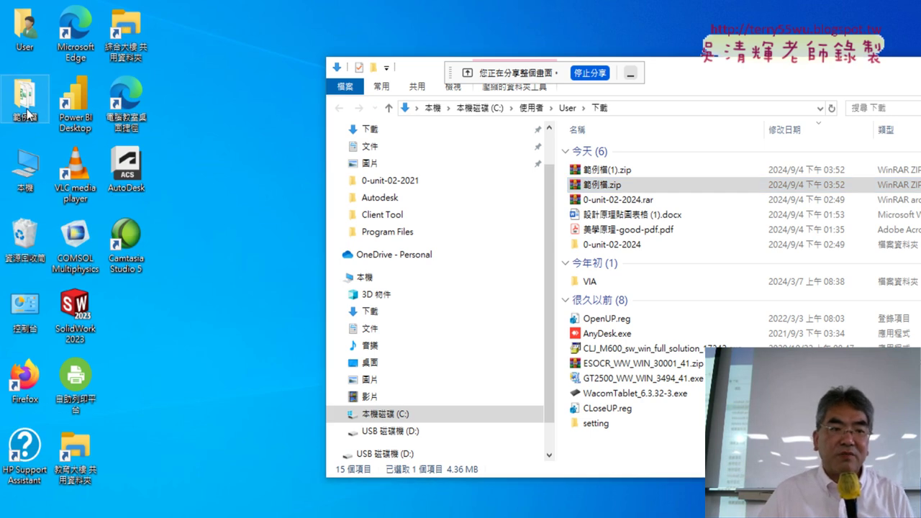
double_click(28, 111)
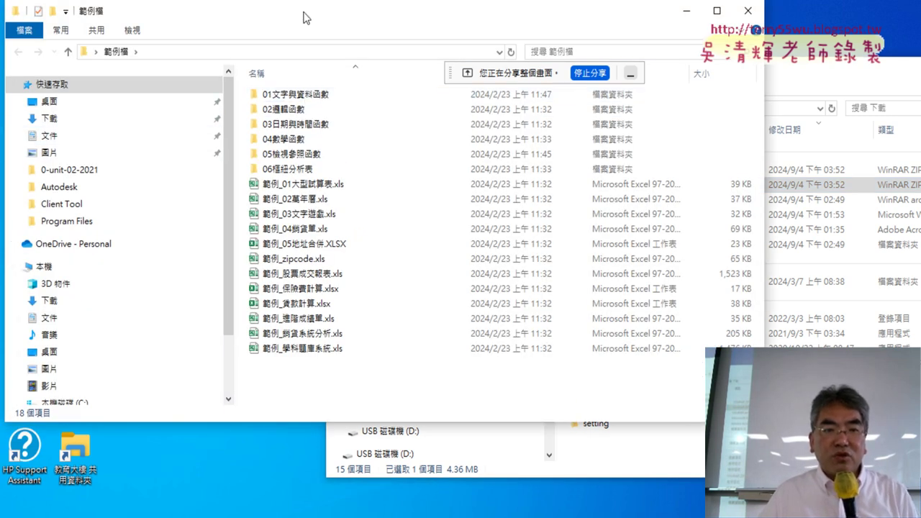
drag(303, 17, 347, 46)
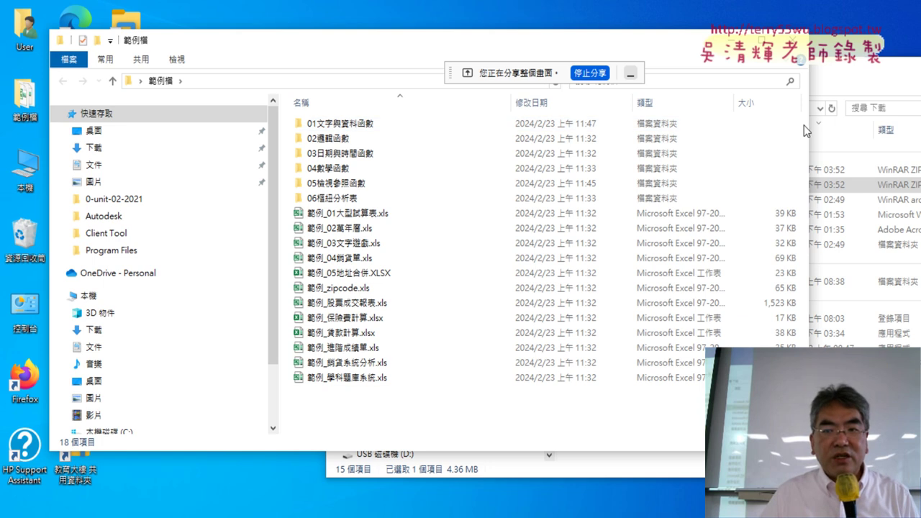
drag(803, 117, 471, 202)
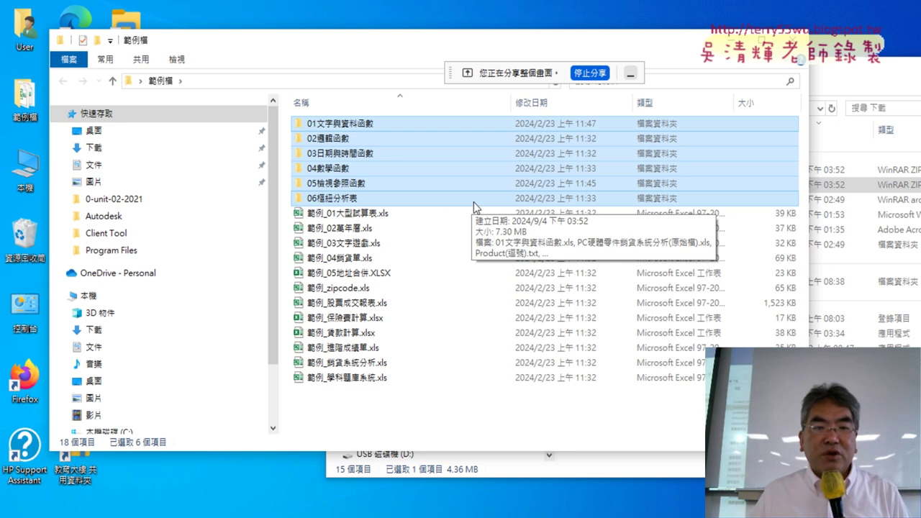
double_click(347, 128)
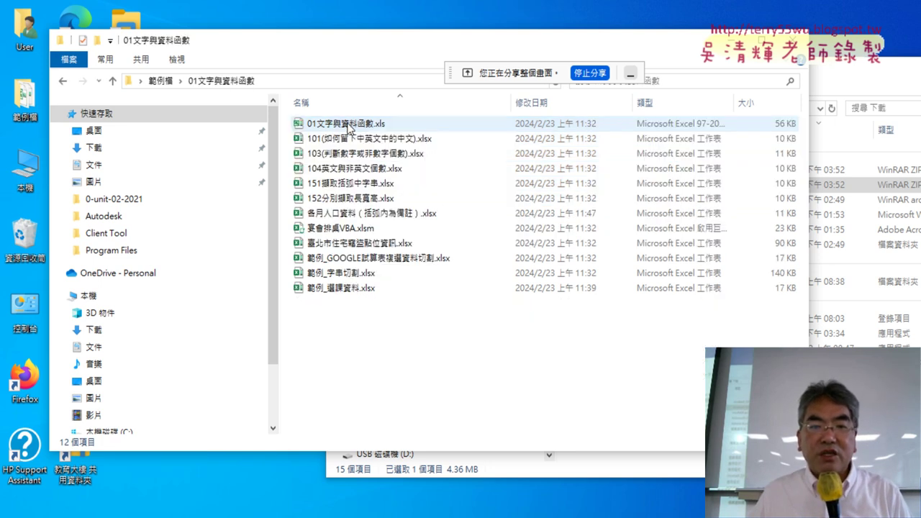
double_click(352, 126)
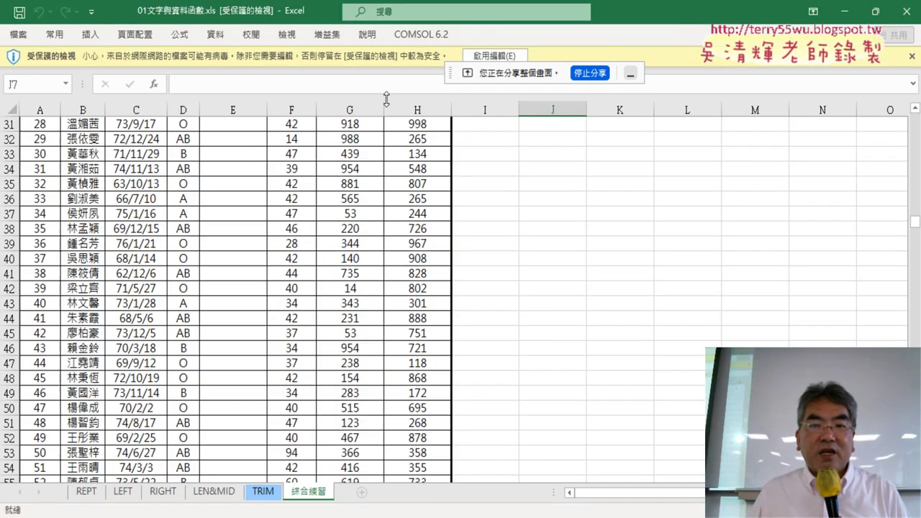
- Enable editing, zoom in on the 綜合練習 sheet and select cell E4
click(494, 56)
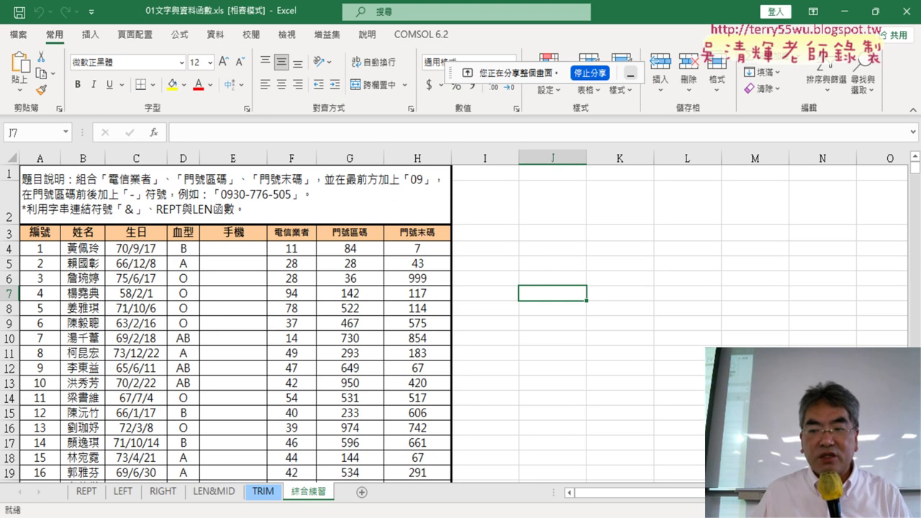
scroll(407, 296, up, 1)
scroll(408, 296, up, 1)
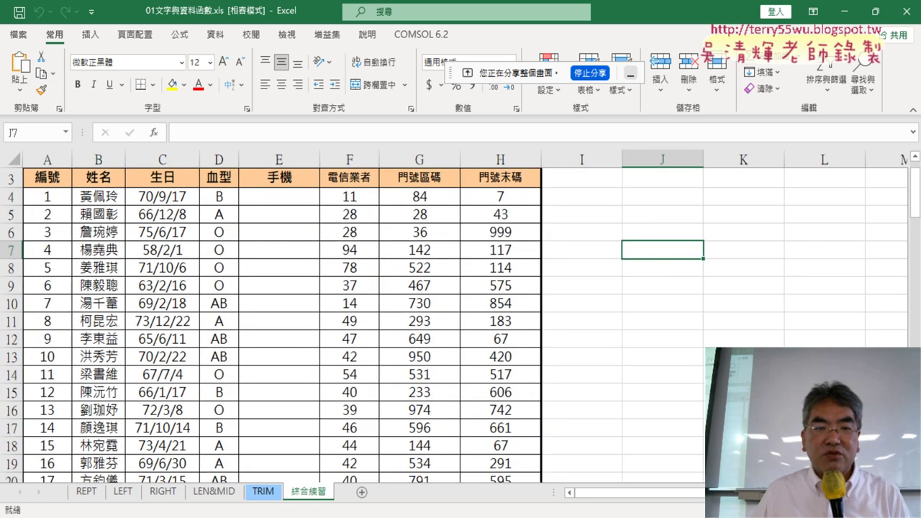
scroll(407, 295, up, 1)
scroll(407, 296, up, 1)
scroll(407, 296, up, 1)
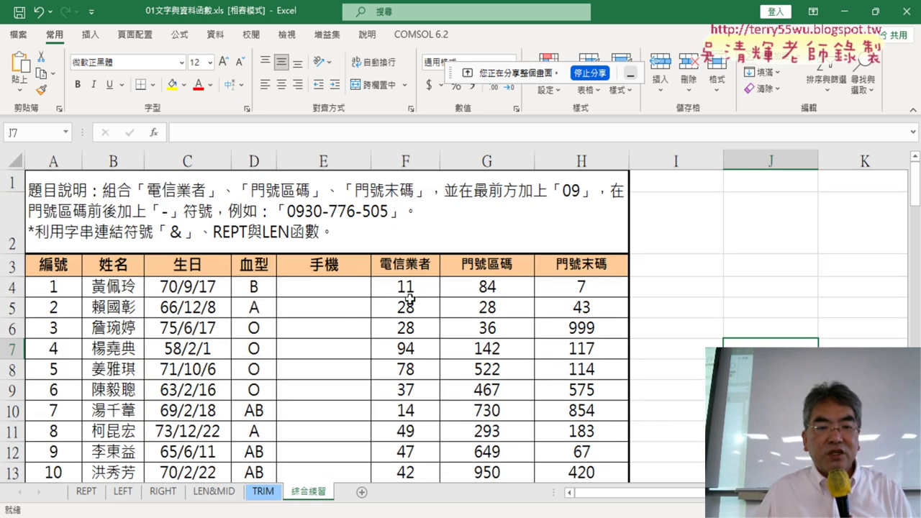
click(344, 290)
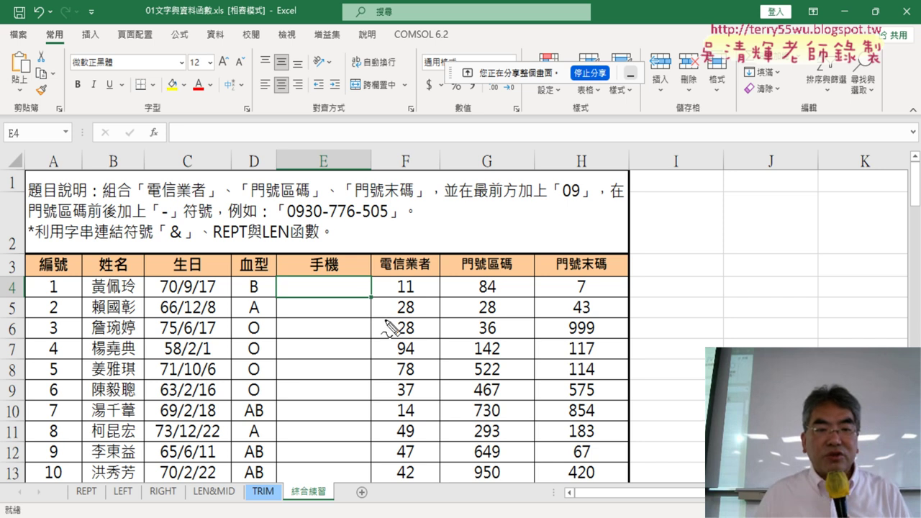
drag(339, 183, 333, 182)
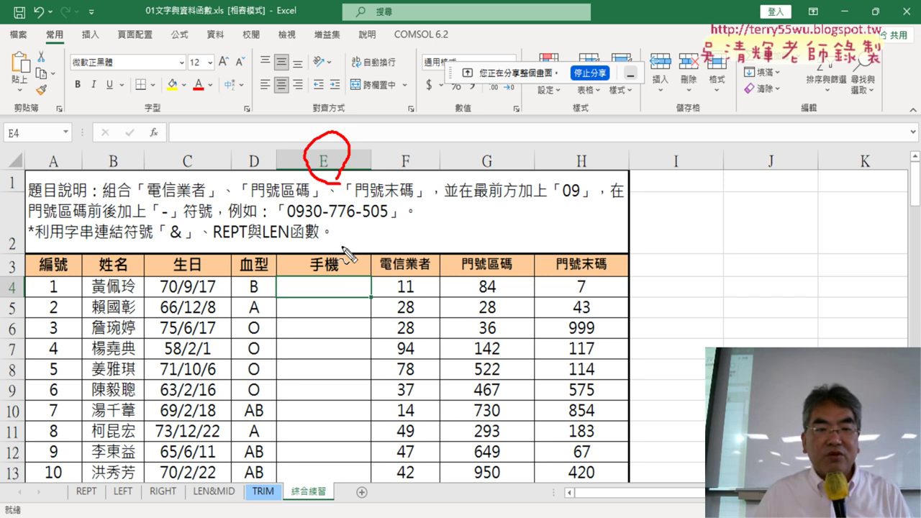
drag(347, 302, 374, 302)
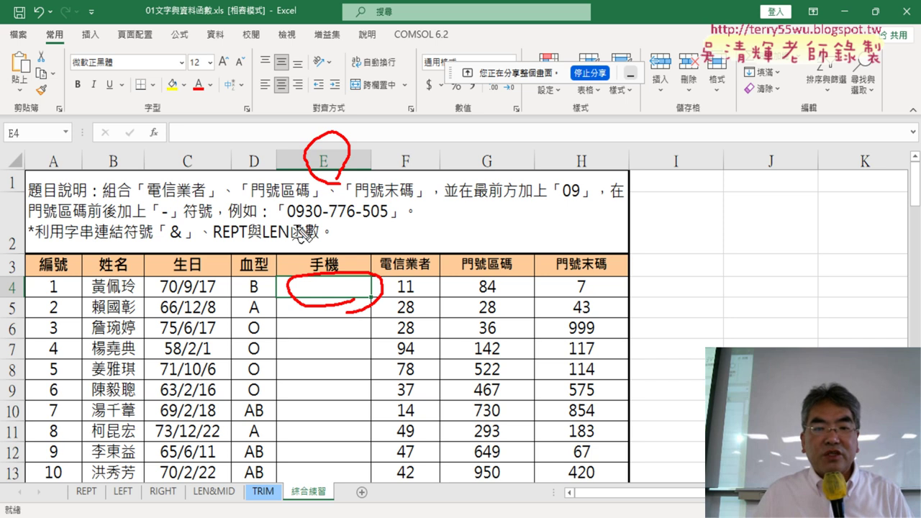
mouse_move(318, 229)
mouse_down()
mouse_move(390, 227)
mouse_move(278, 204)
mouse_up()
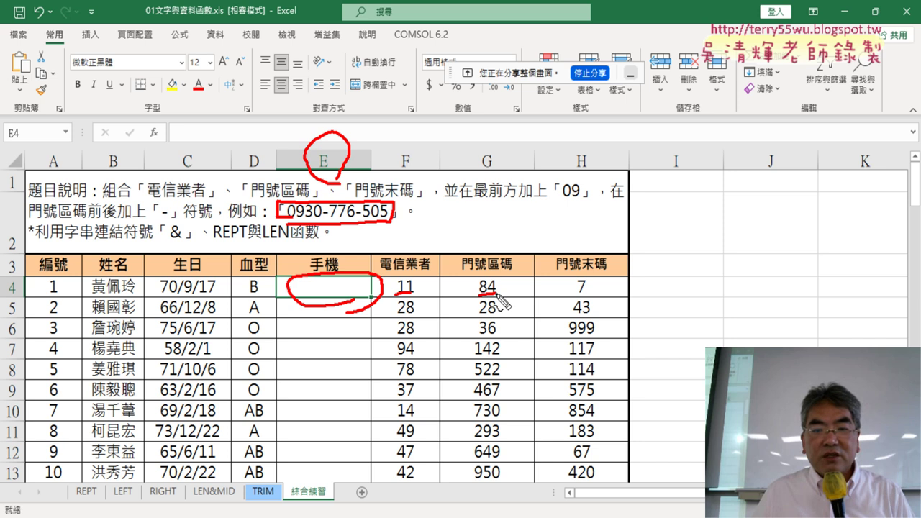
drag(389, 178, 428, 174)
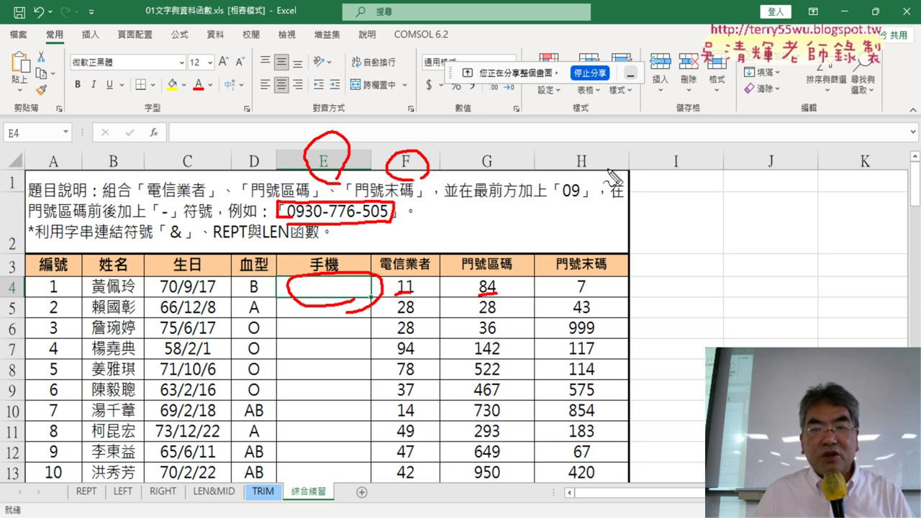
mouse_move(596, 144)
mouse_down()
mouse_move(559, 148)
mouse_move(601, 172)
mouse_up()
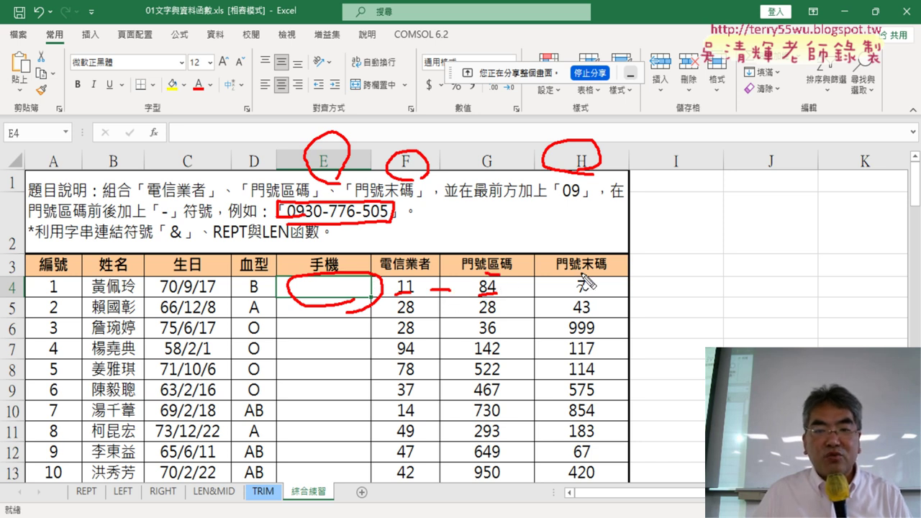
drag(583, 273, 624, 273)
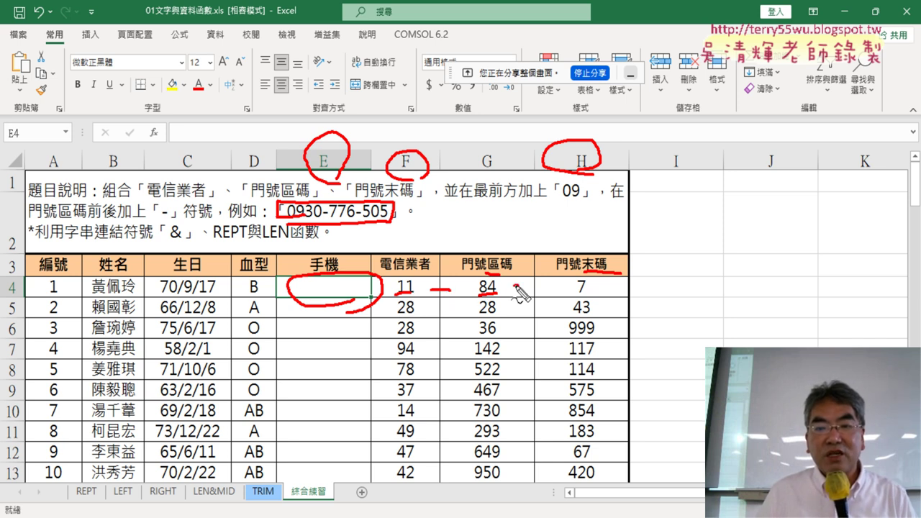
- Draw a red dash after 84 in row 4 and an arrow toward the 手機 column
drag(517, 287, 536, 285)
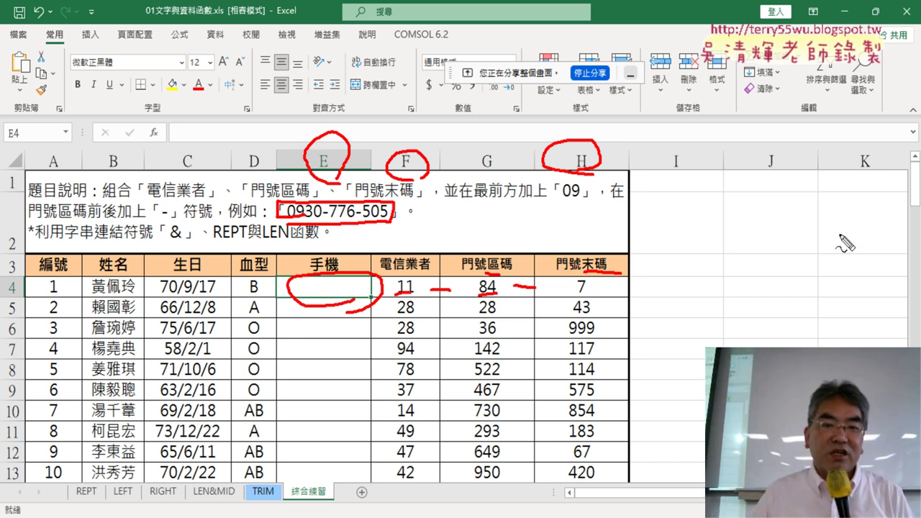
mouse_move(400, 229)
mouse_down()
mouse_move(378, 253)
mouse_move(387, 269)
mouse_up()
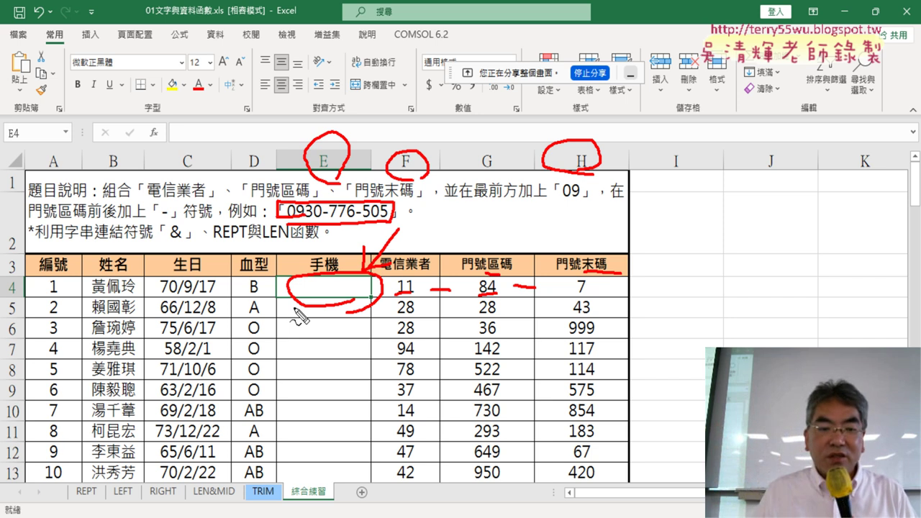
- Mark the 綜合練習 tab, column D and 題目說明 in red, then erase all ink with Esc
drag(330, 506, 338, 484)
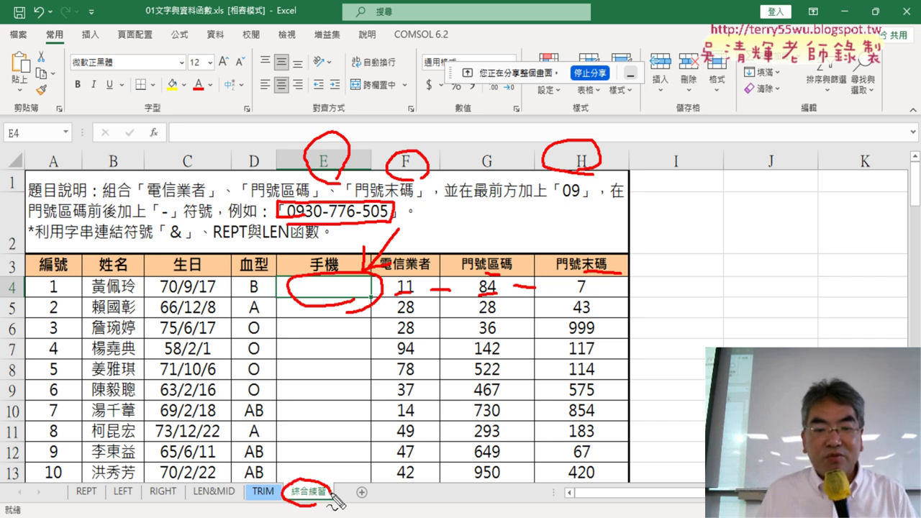
mouse_move(259, 97)
mouse_down()
mouse_move(256, 174)
mouse_move(271, 154)
mouse_move(268, 176)
mouse_up()
mouse_move(13, 175)
mouse_down()
mouse_move(17, 194)
mouse_move(92, 190)
mouse_up()
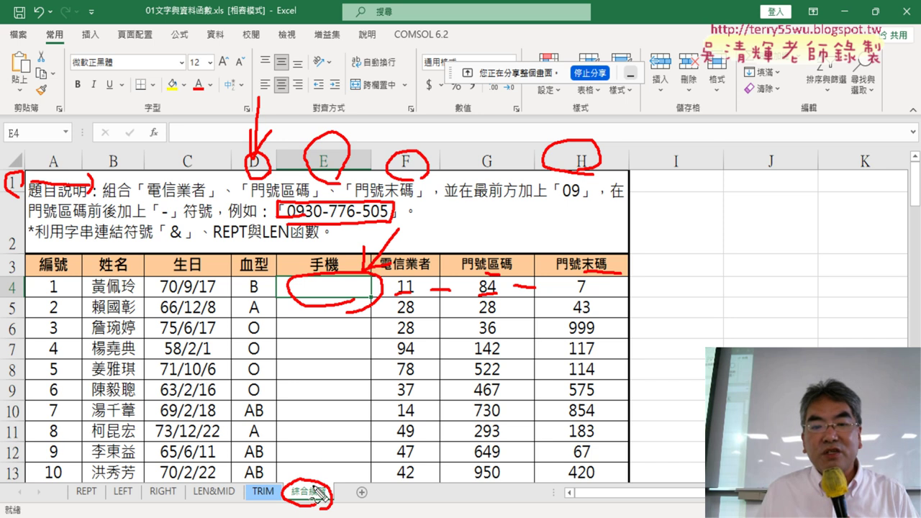
mouse_move(318, 430)
mouse_down()
mouse_move(314, 476)
mouse_move(324, 460)
mouse_up()
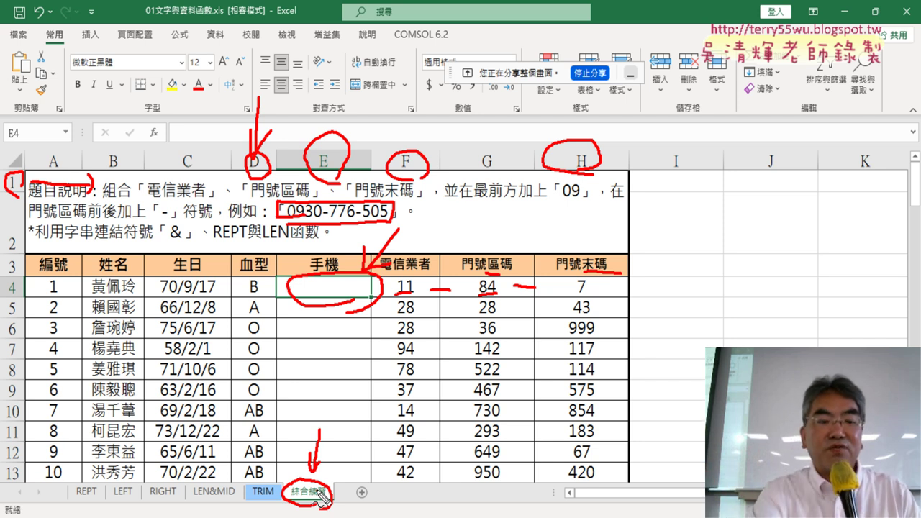
key(Escape)
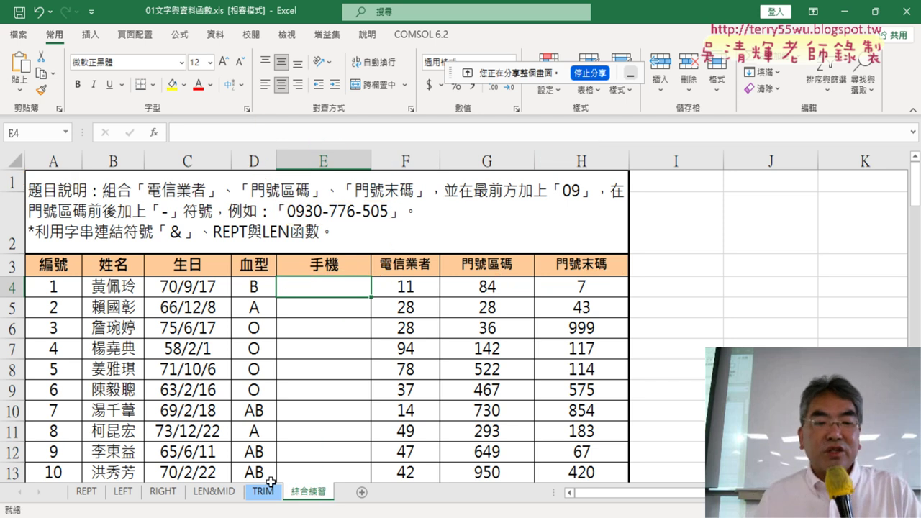
- Open the REPT sheet and inspect the ★ in C1, sales figure 158 in B3, and 等級 cell C3
click(86, 492)
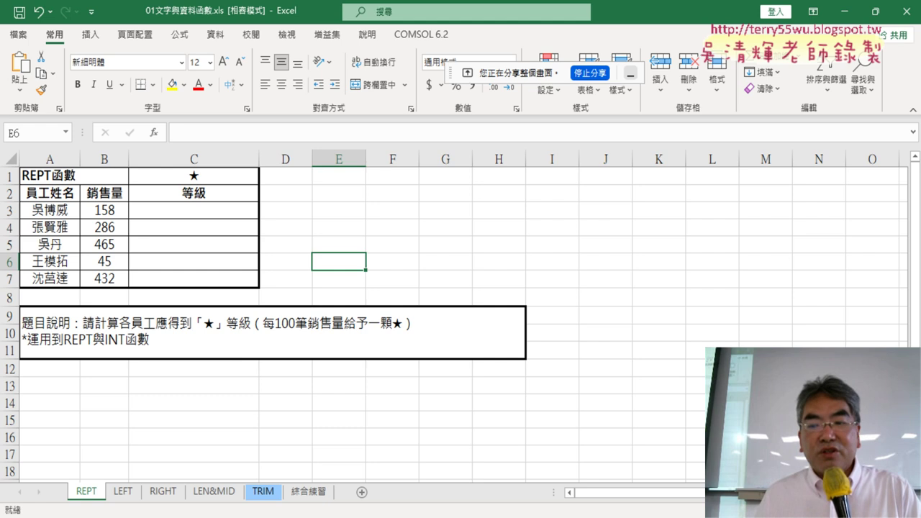
ctrl+scroll(169, 384, up, 3)
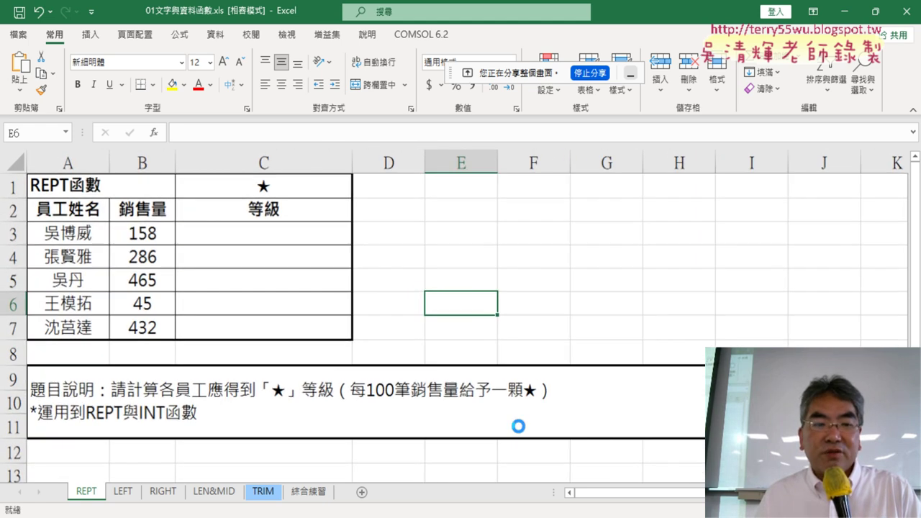
click(315, 492)
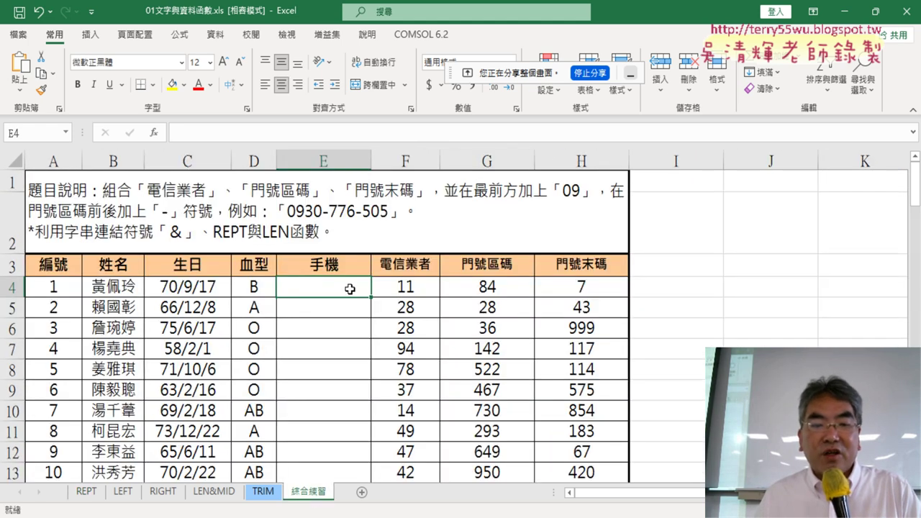
click(89, 493)
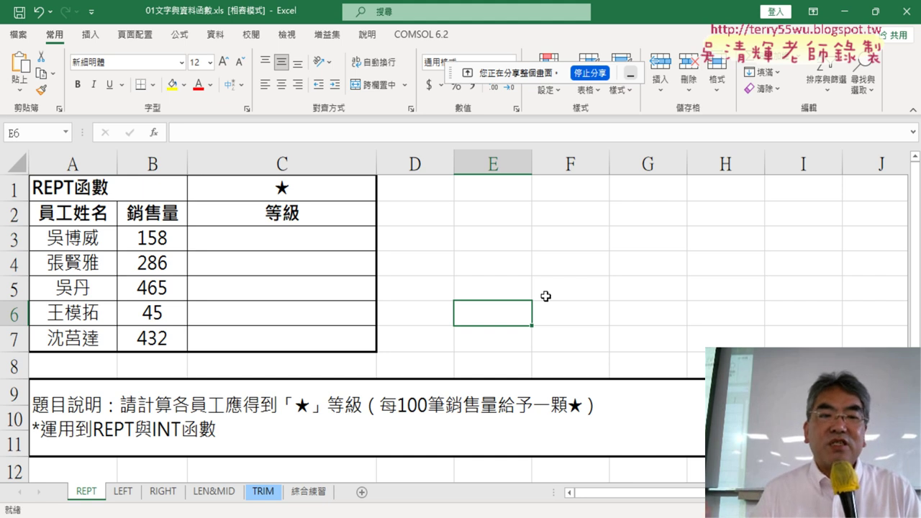
click(341, 188)
click(156, 237)
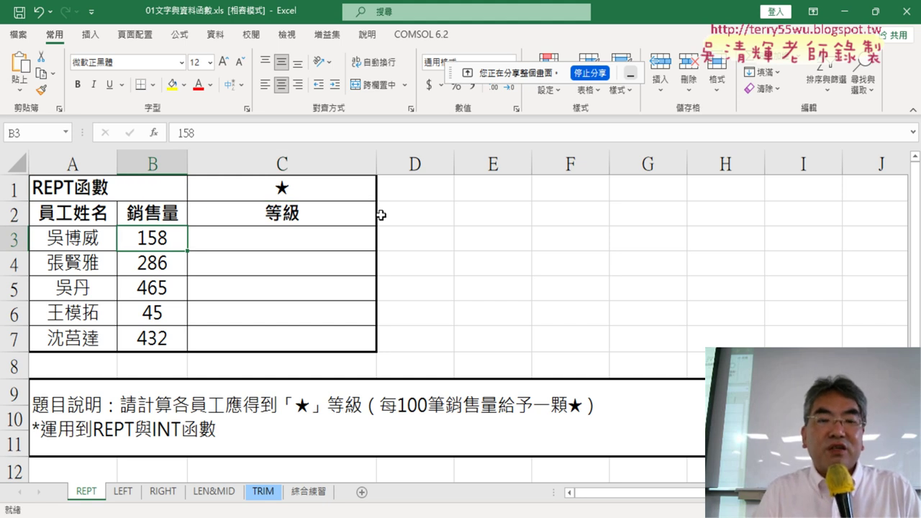
click(327, 239)
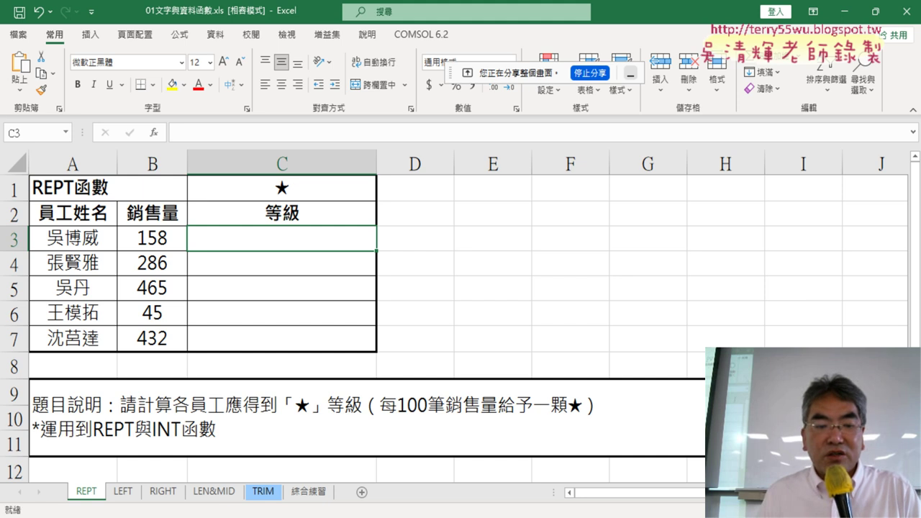
click(298, 188)
double_click(290, 188)
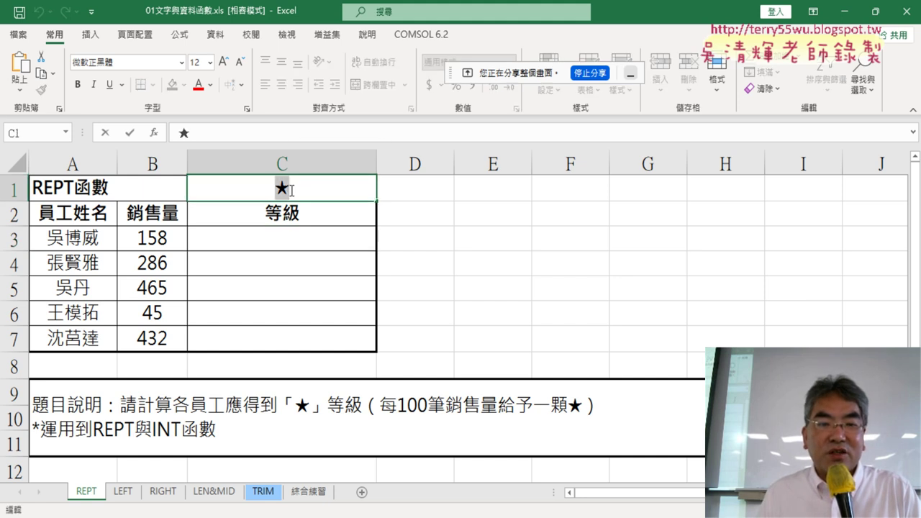
drag(290, 188, 268, 191)
key(ctrl+c)
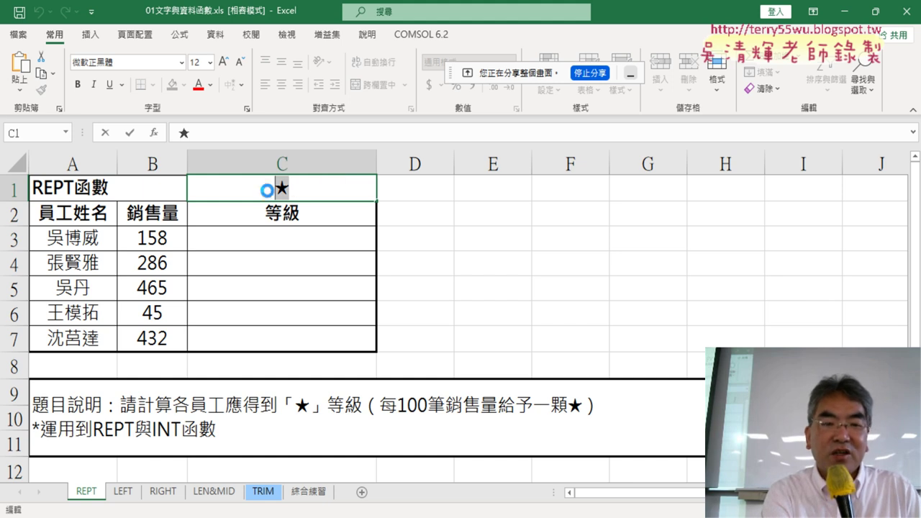
click(153, 239)
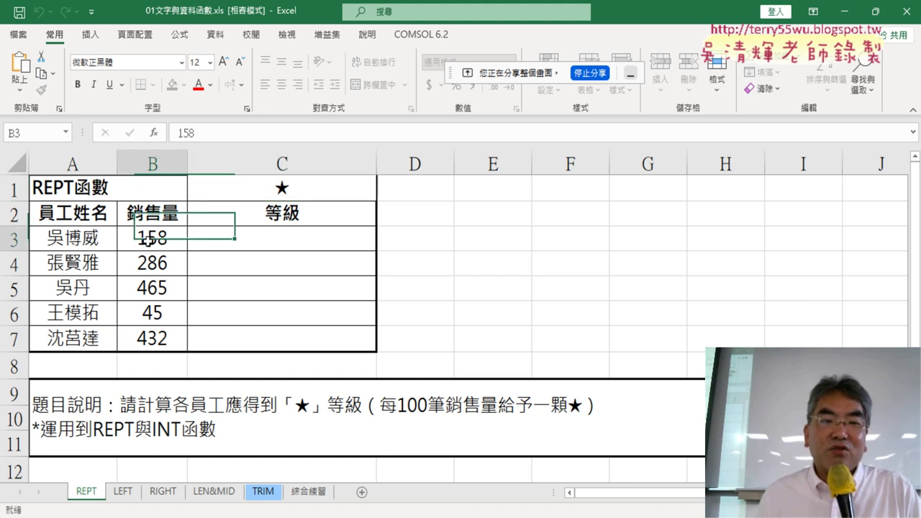
click(298, 238)
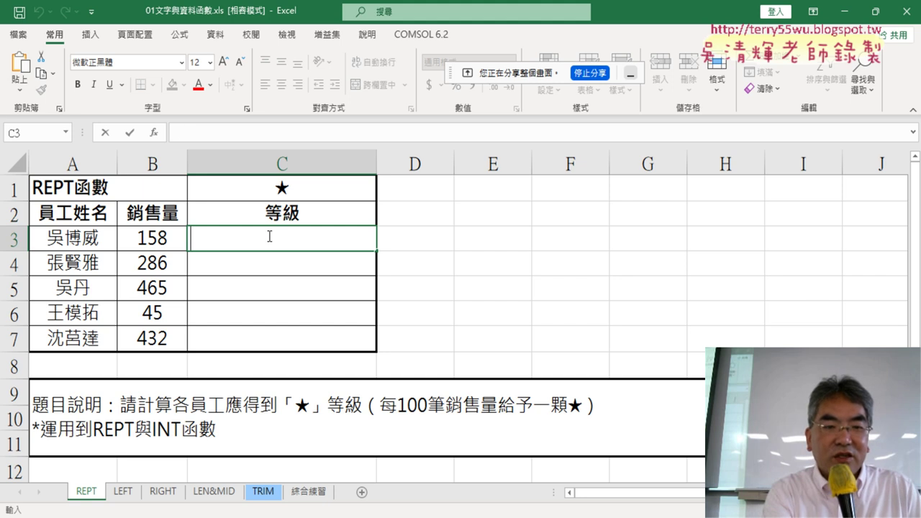
text(★)
key(Return)
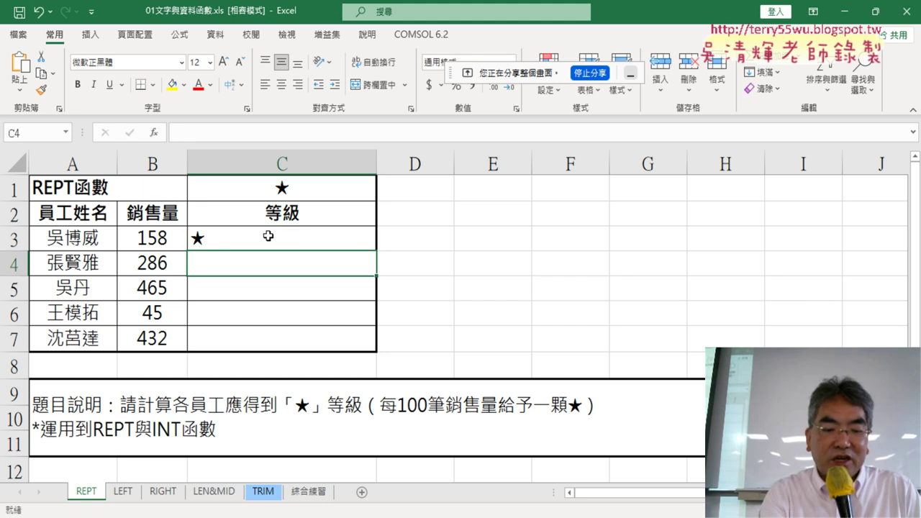
key(ctrl+v)
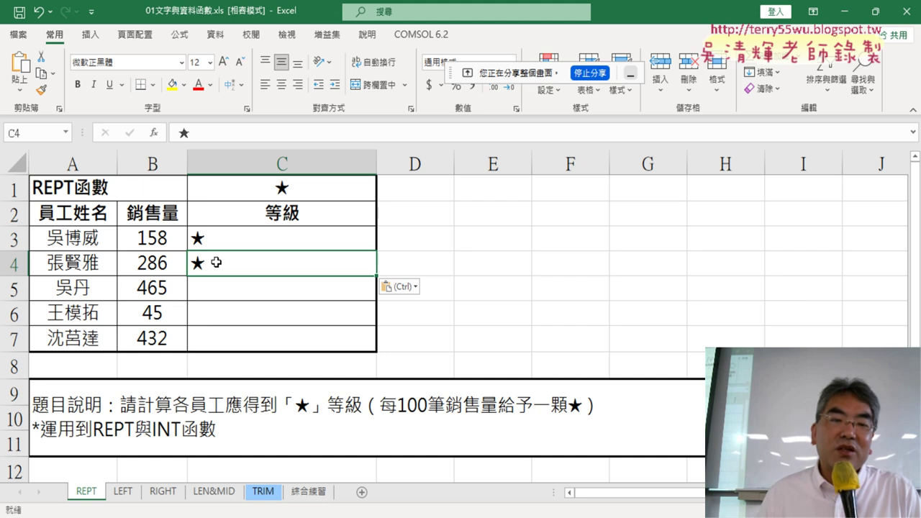
double_click(225, 266)
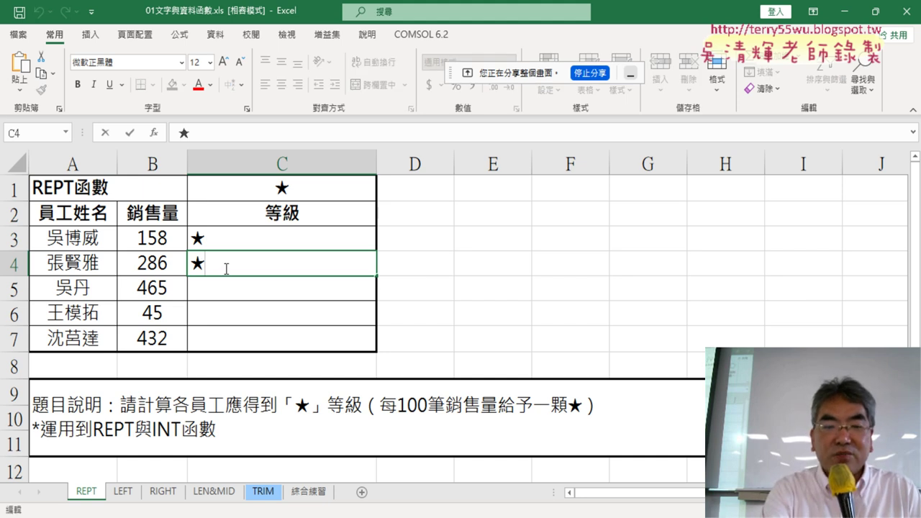
key(BackSpace)
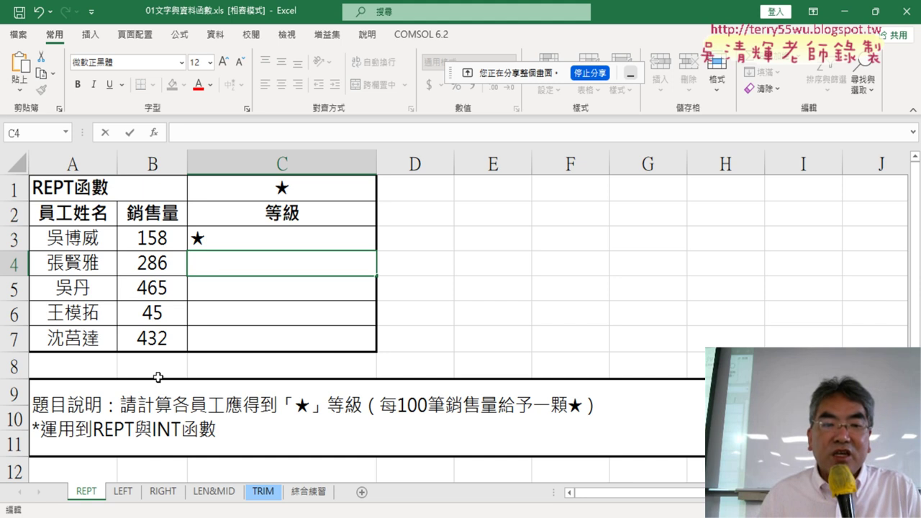
click(223, 239)
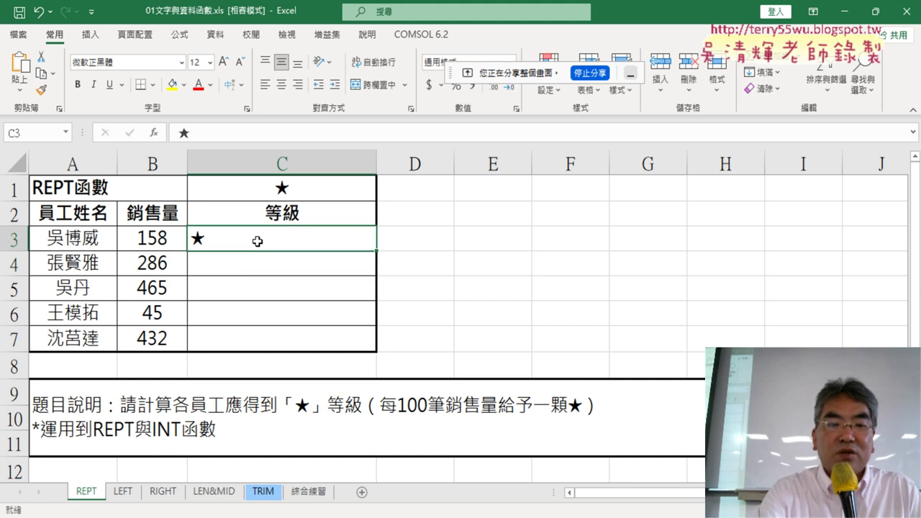
key(Delete)
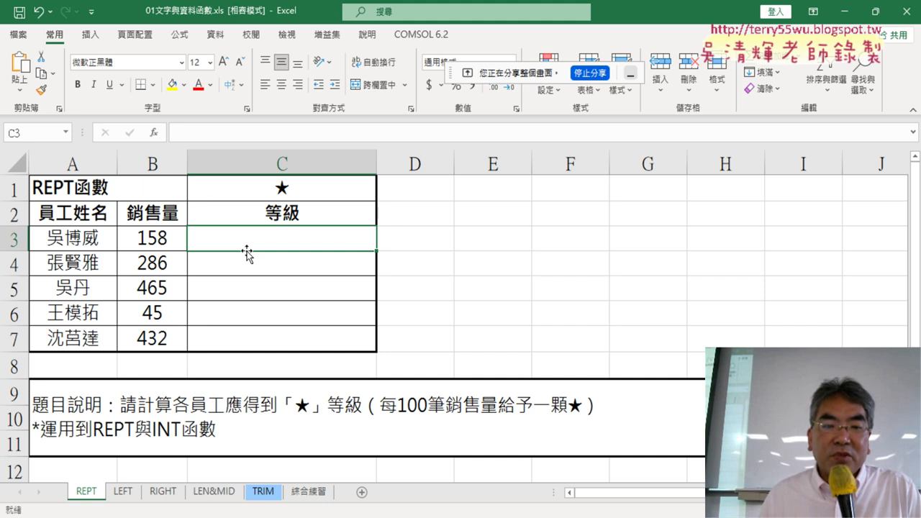
- Page through the LEFT, RIGHT, LEN&MID, TRIM and 綜合練習 sheets, then bring the Drive browser forward
click(125, 495)
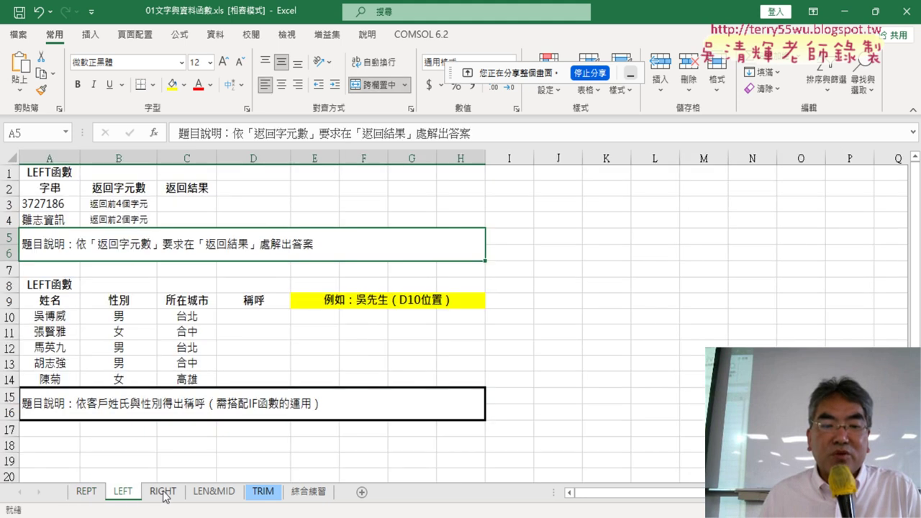
click(164, 493)
click(214, 493)
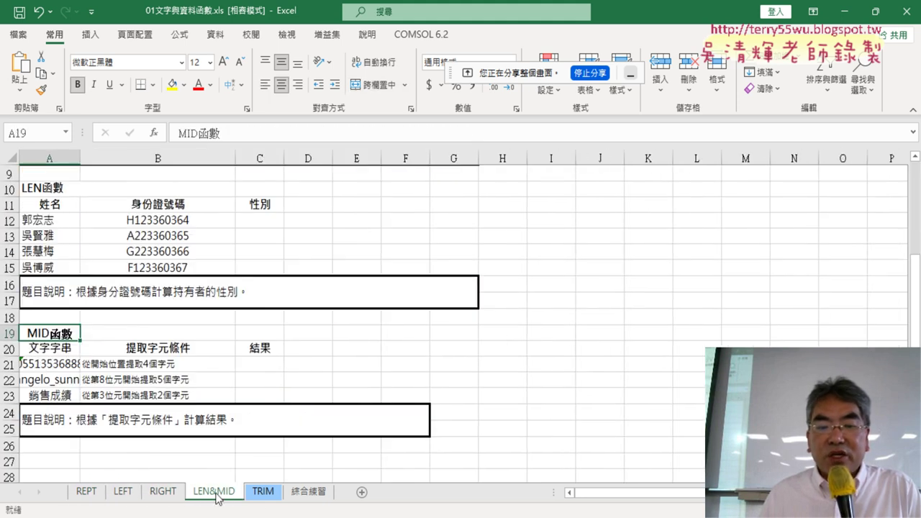
click(258, 496)
click(310, 496)
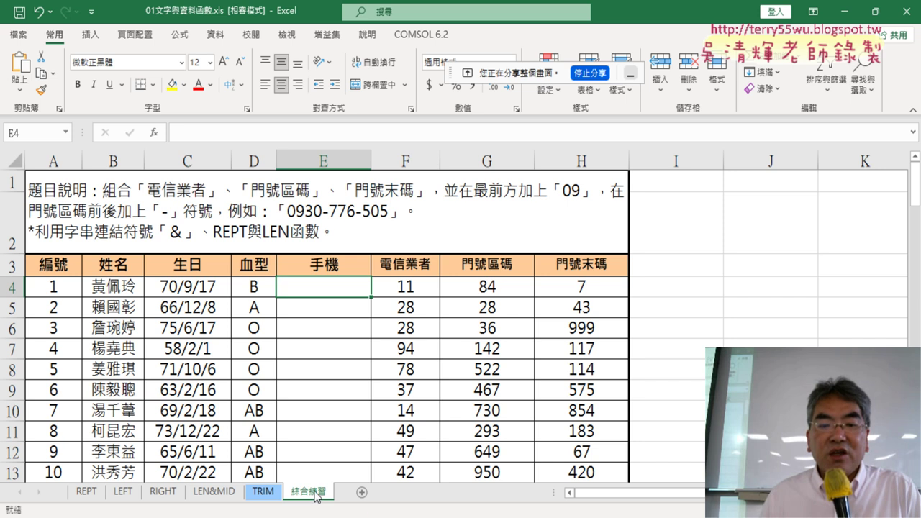
click(410, 516)
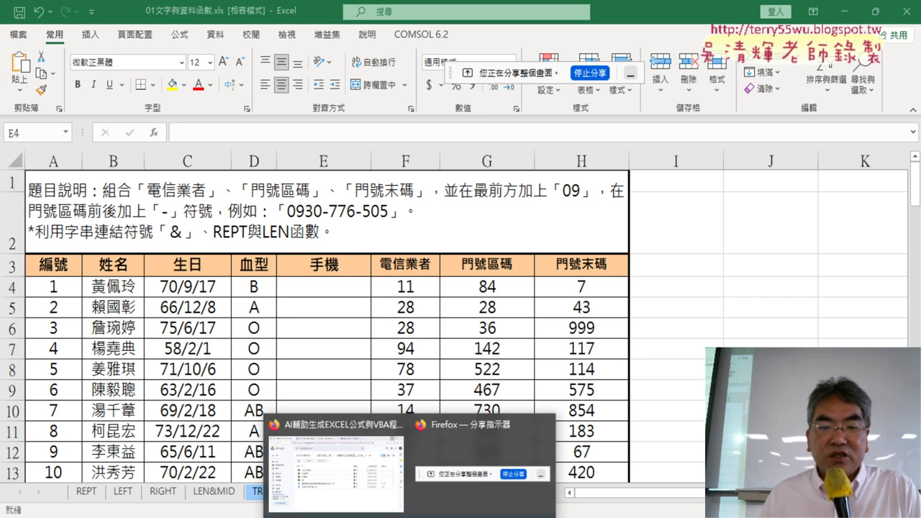
click(362, 491)
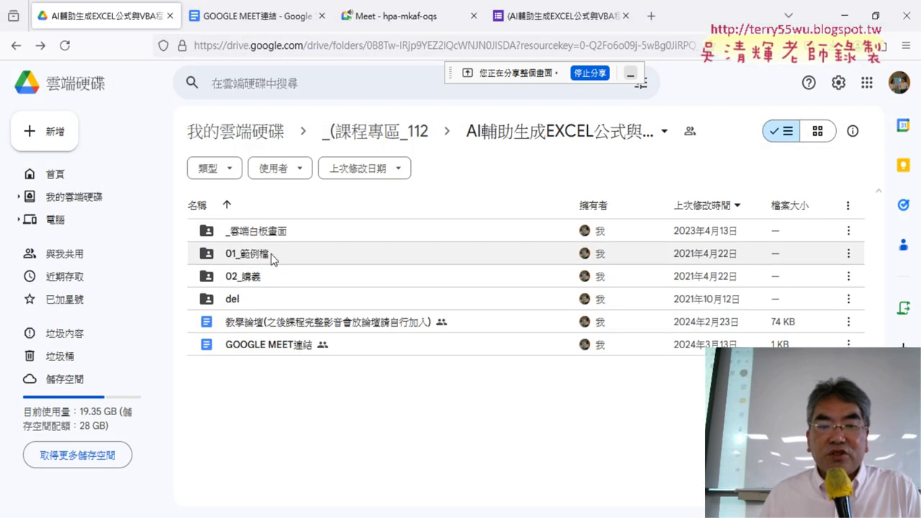
- Go through the _雲端白板畫面 and 01_文字與資料函數 folders and open the 01_文字與資料函數程式碼 document
double_click(273, 257)
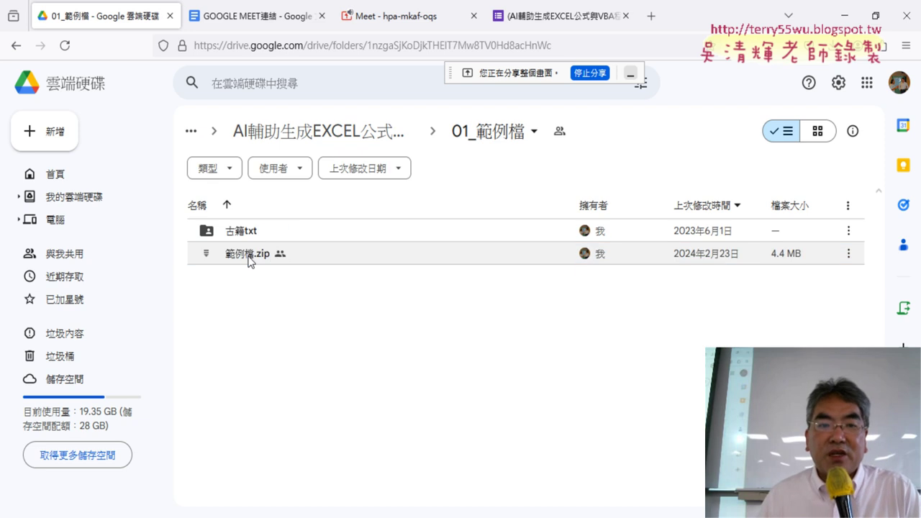
click(17, 46)
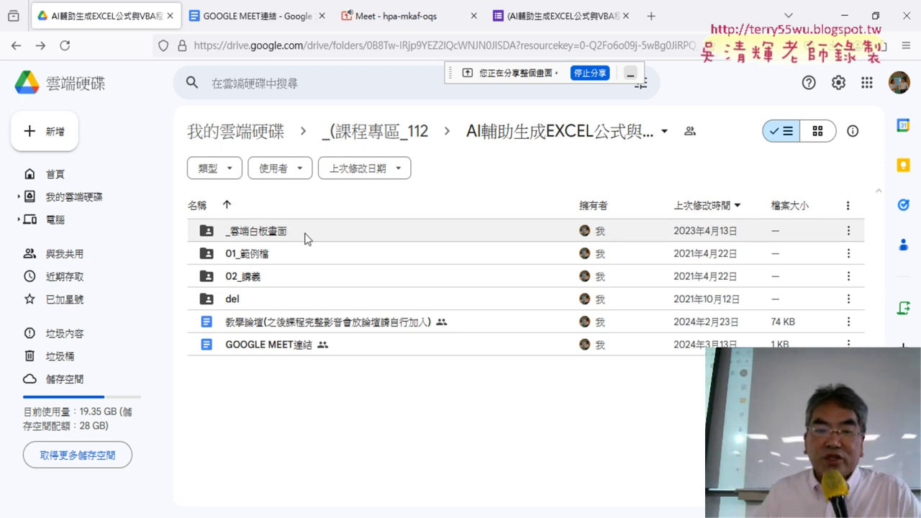
double_click(306, 231)
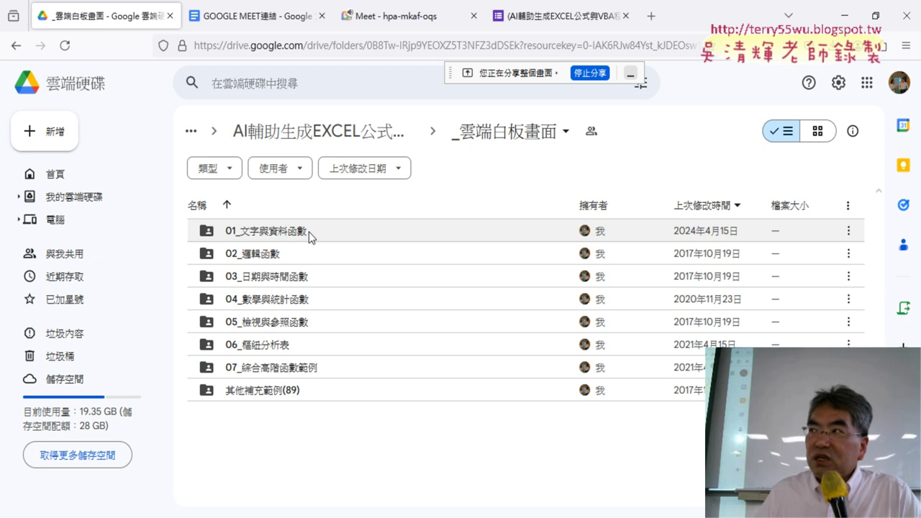
double_click(309, 231)
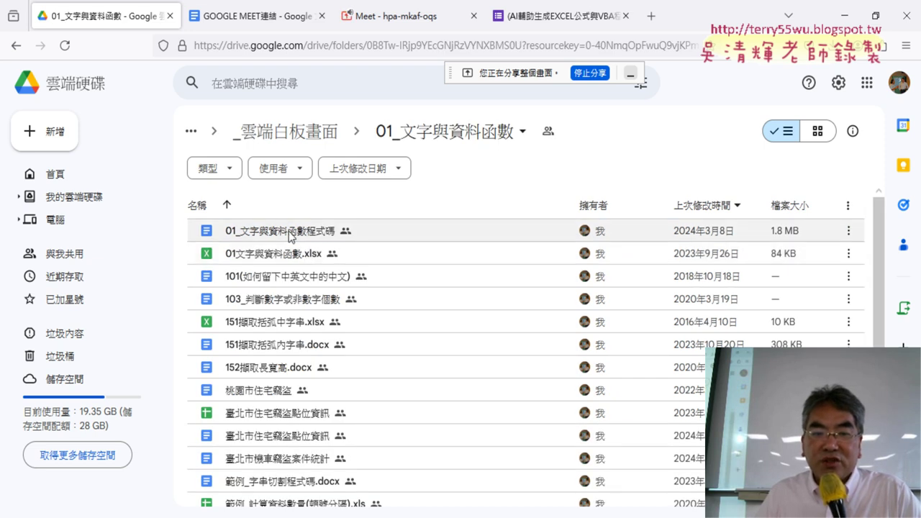
double_click(289, 231)
click(82, 18)
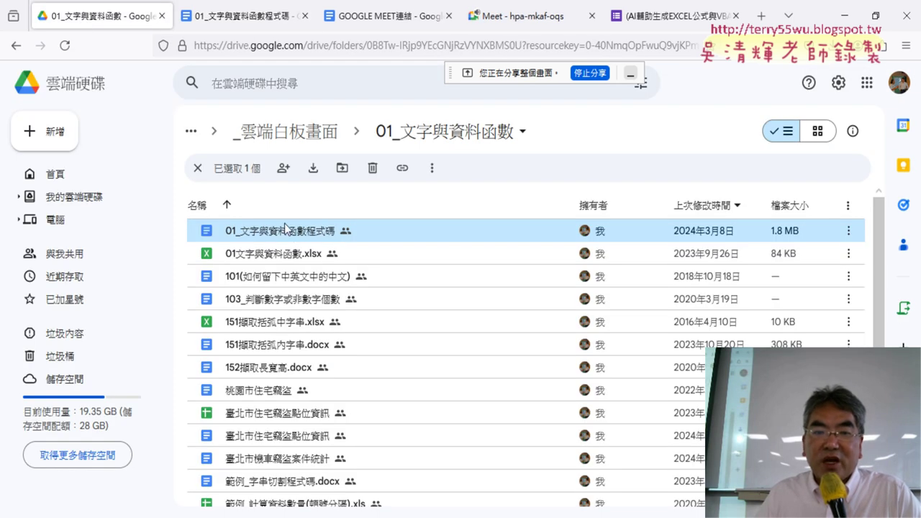
click(242, 22)
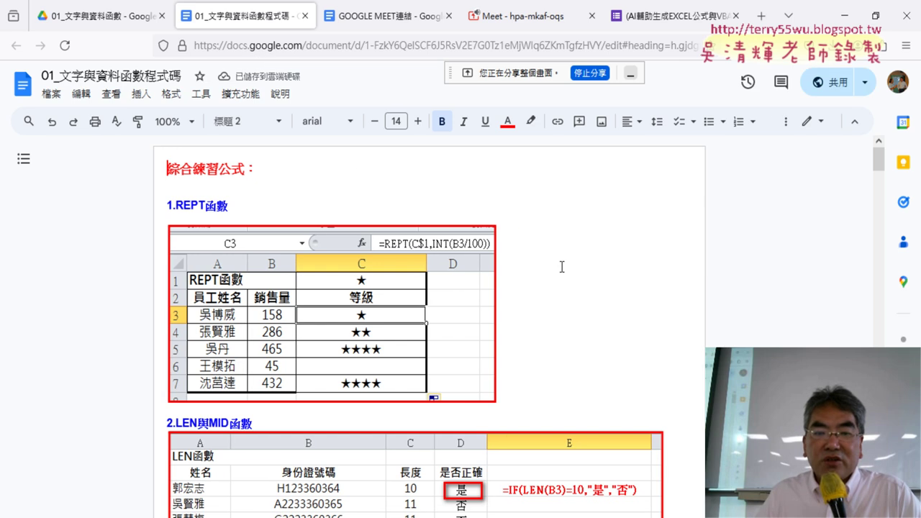
- Scroll the formula document down to the macro screenshots, then go back to the Drive folder tab
scroll(569, 265, down, 2)
scroll(568, 265, up, 1)
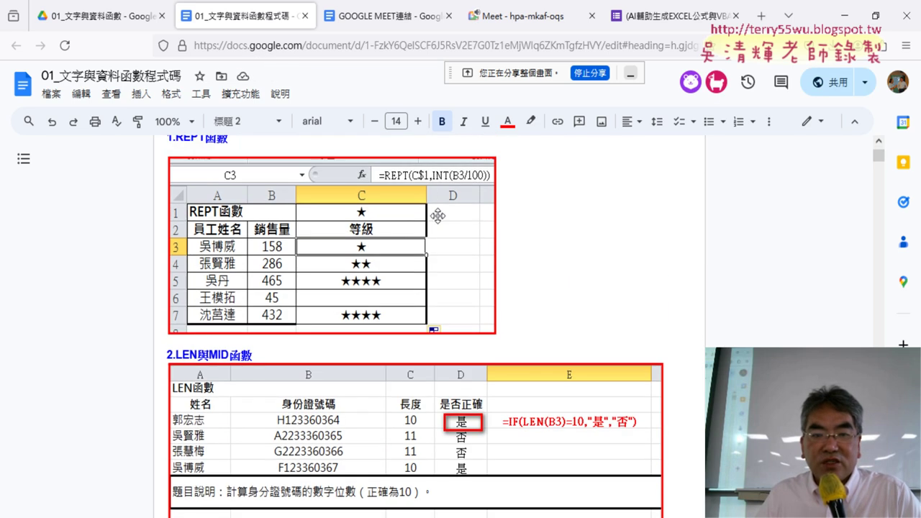
scroll(612, 255, down, 1)
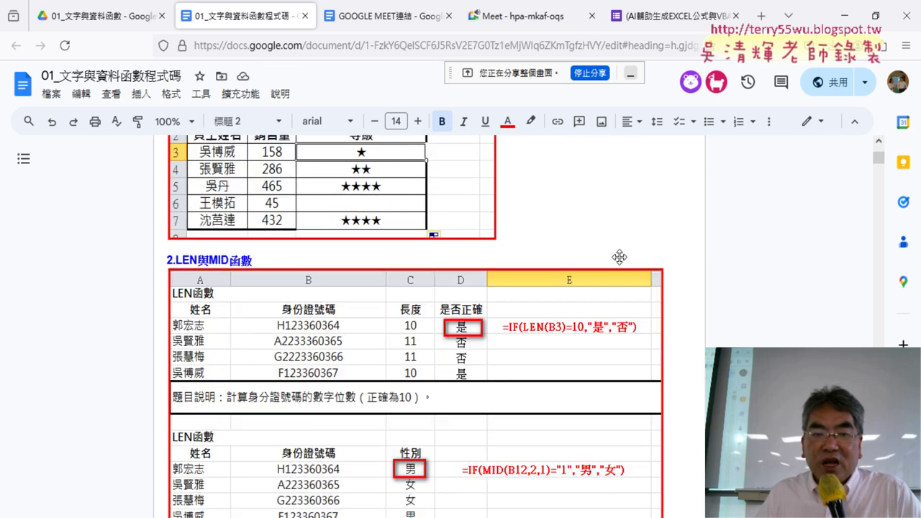
scroll(640, 257, down, 3)
scroll(672, 257, down, 3)
scroll(673, 257, down, 2)
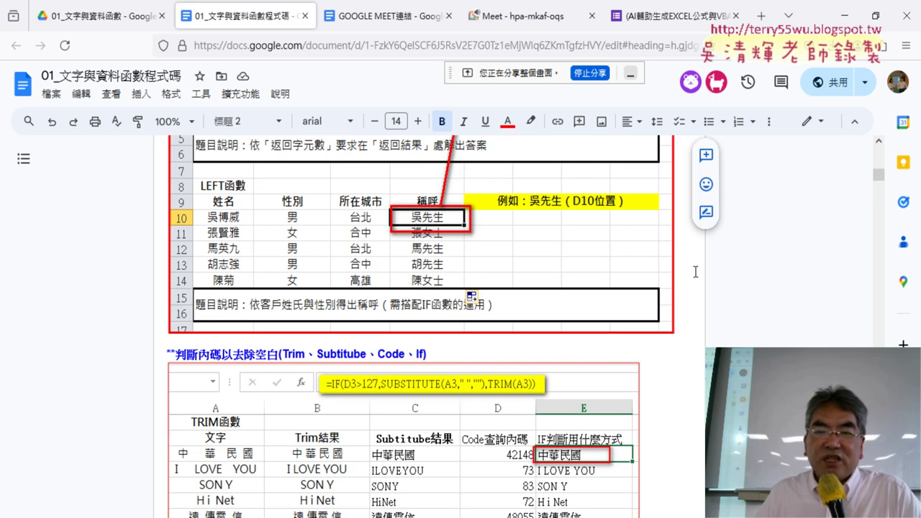
scroll(695, 272, down, 1)
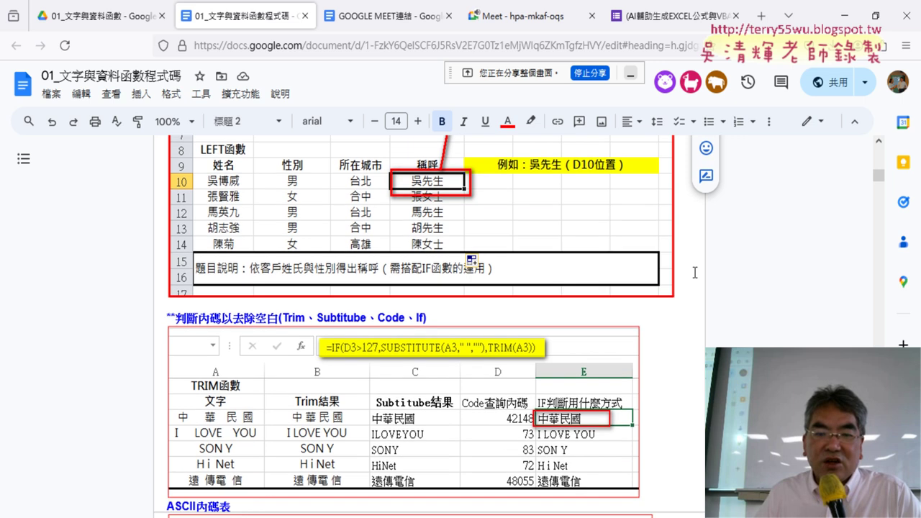
scroll(694, 272, down, 3)
scroll(694, 272, down, 3)
scroll(695, 272, down, 2)
scroll(695, 272, down, 5)
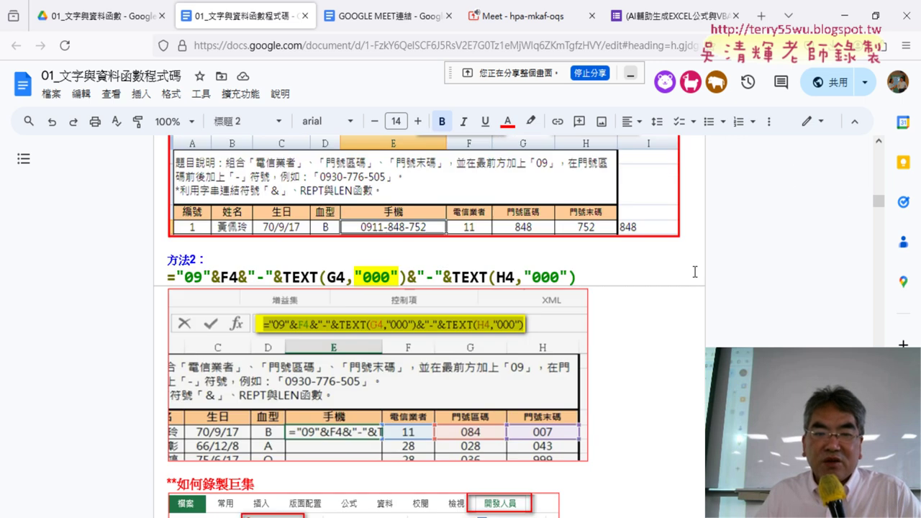
scroll(695, 272, down, 5)
scroll(695, 272, down, 4)
scroll(691, 265, down, 3)
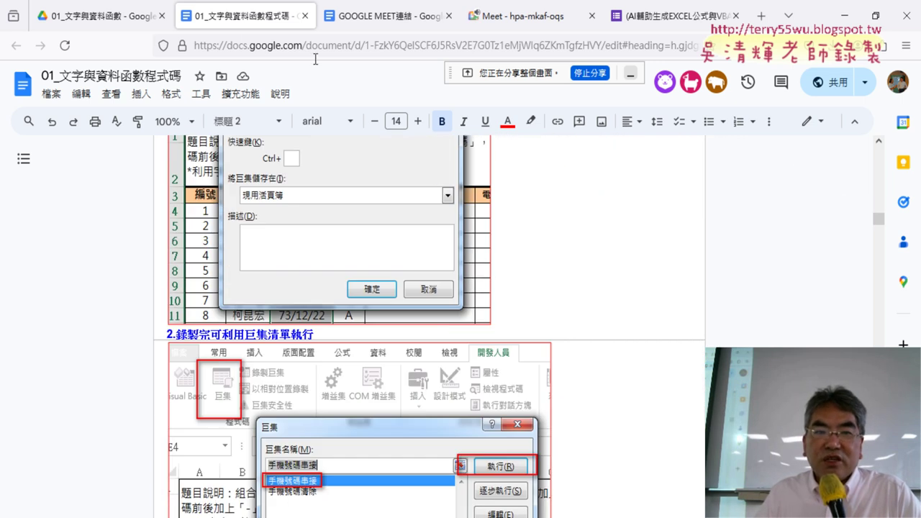
click(105, 22)
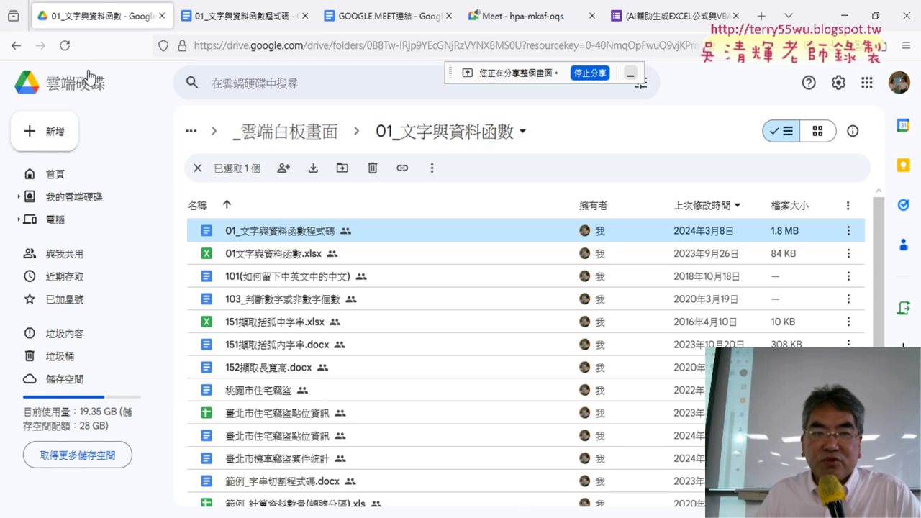
- Go up two levels to the main course folder and open the 教學論壇 document
click(16, 48)
click(16, 48)
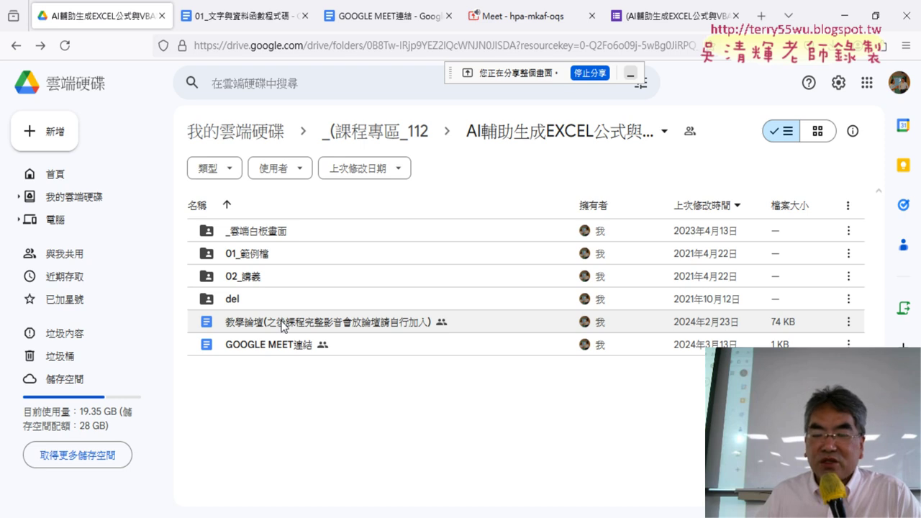
double_click(282, 326)
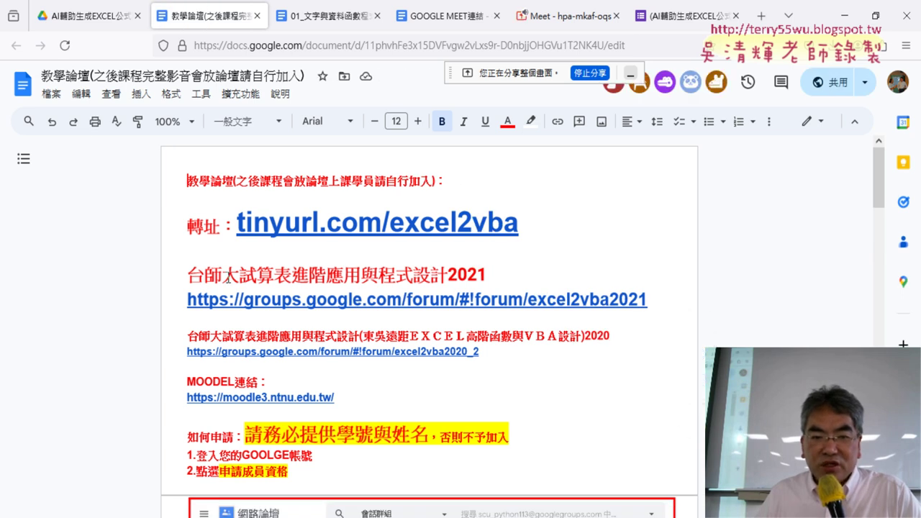
- Highlight the 台師大試算表進階應用與程式設計2021 forum heading, then just its year 2021
click(308, 301)
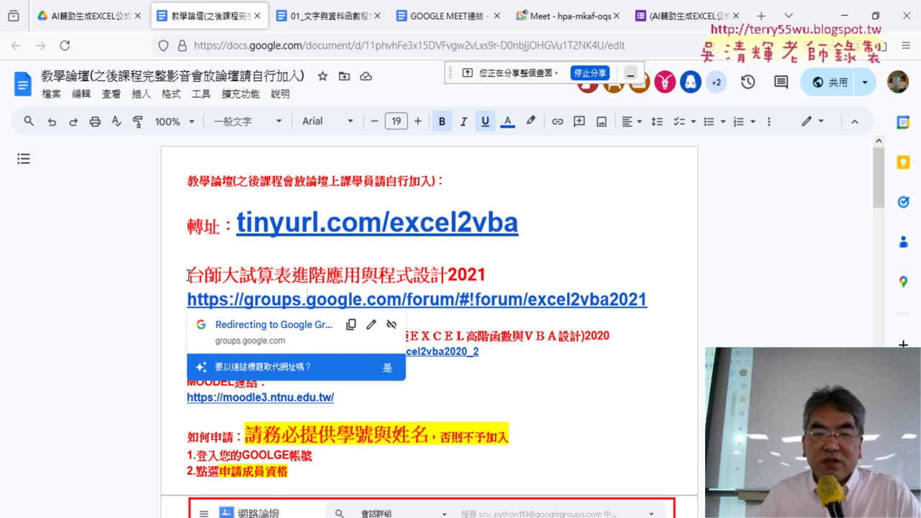
drag(190, 273, 487, 276)
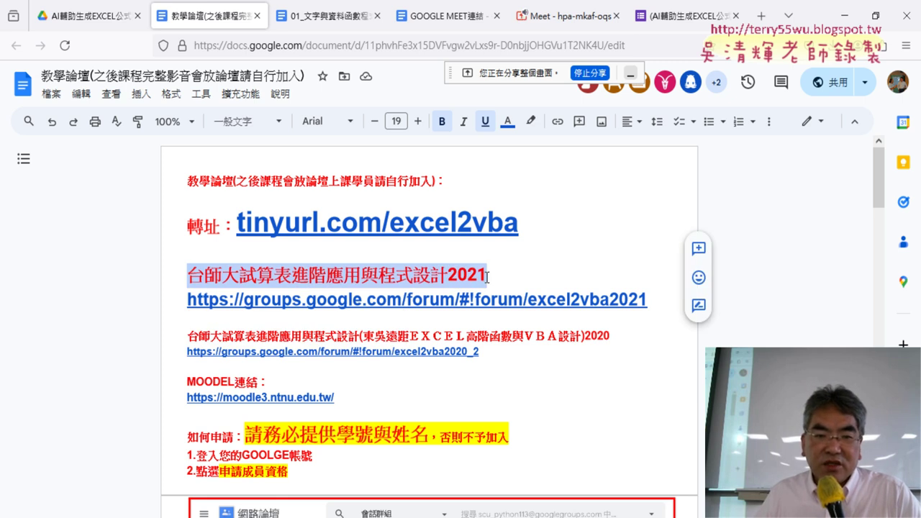
mouse_move(488, 276)
mouse_down()
mouse_move(411, 282)
mouse_move(447, 281)
mouse_up()
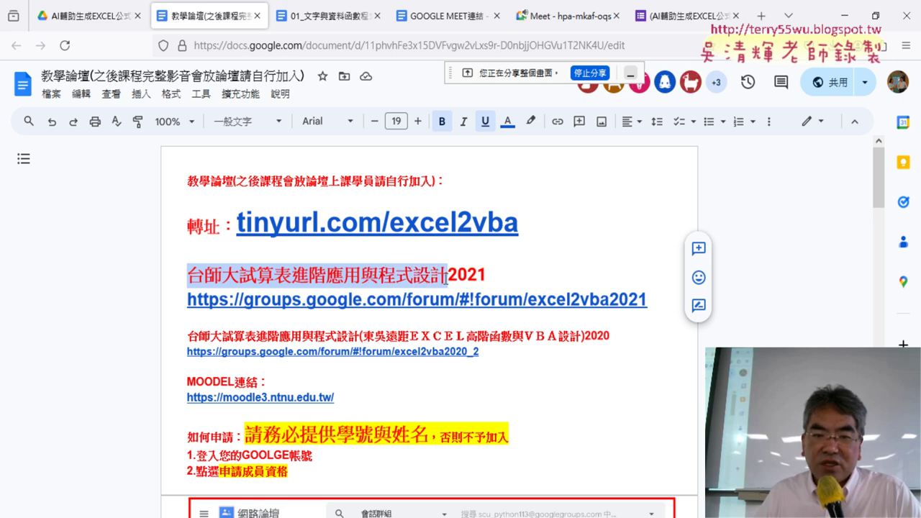
click(488, 276)
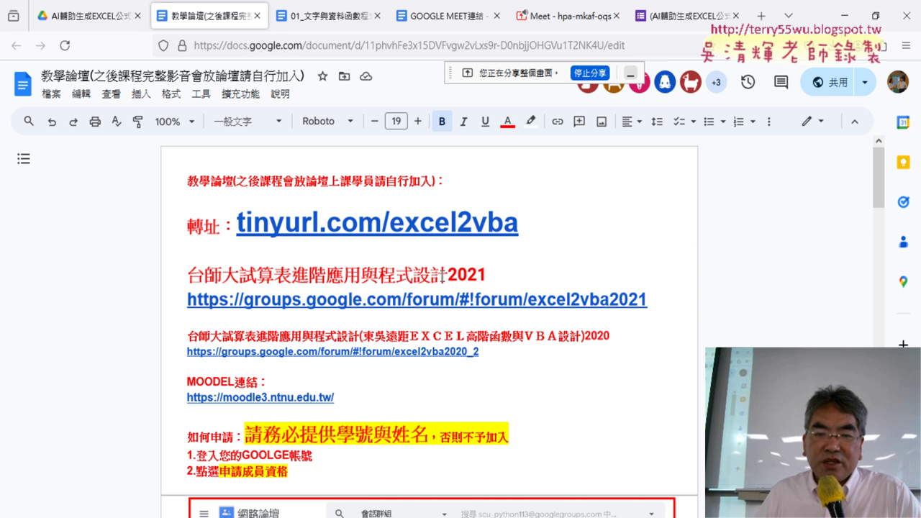
drag(441, 278, 492, 274)
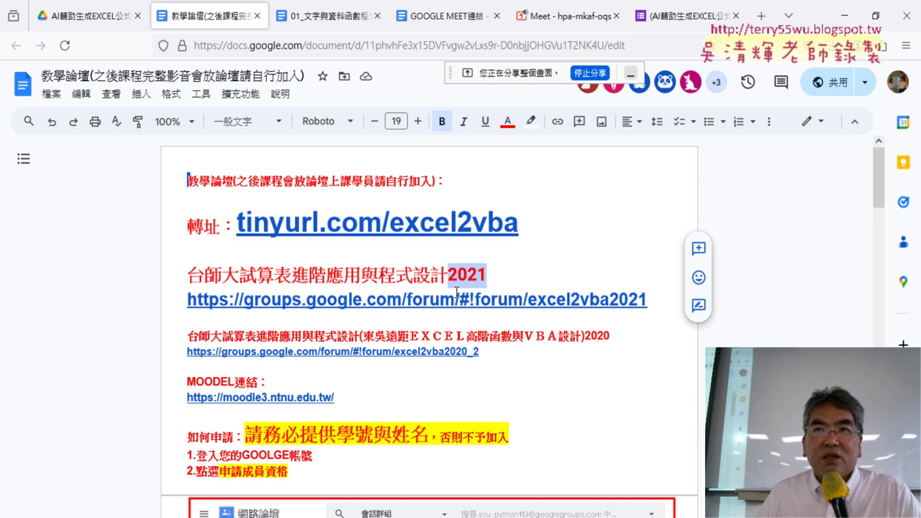
- Preview the groups.google.com forum link and open the 2021 Google Group in a new tab
click(395, 299)
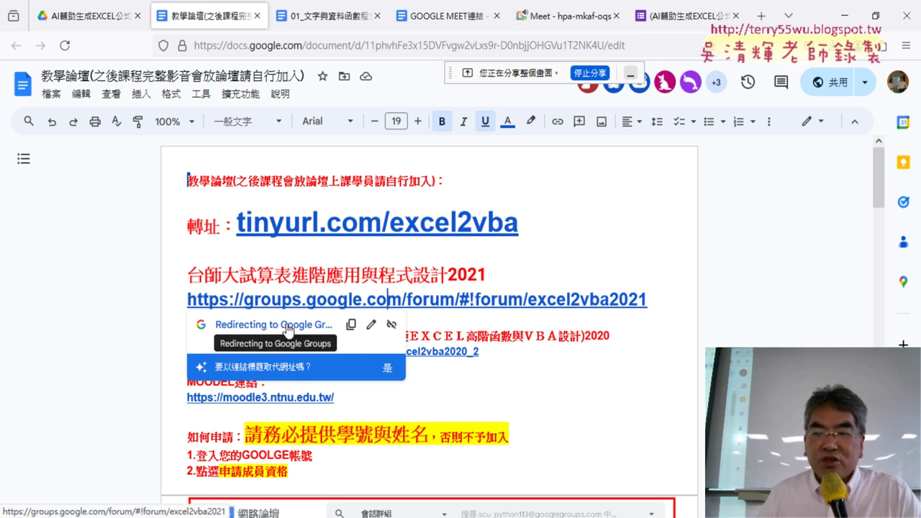
scroll(288, 330, down, 3)
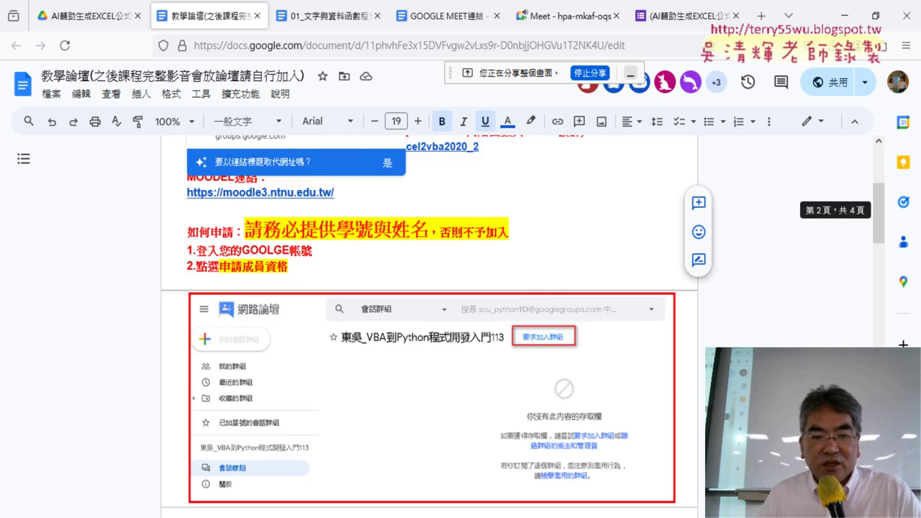
scroll(532, 281, down, 1)
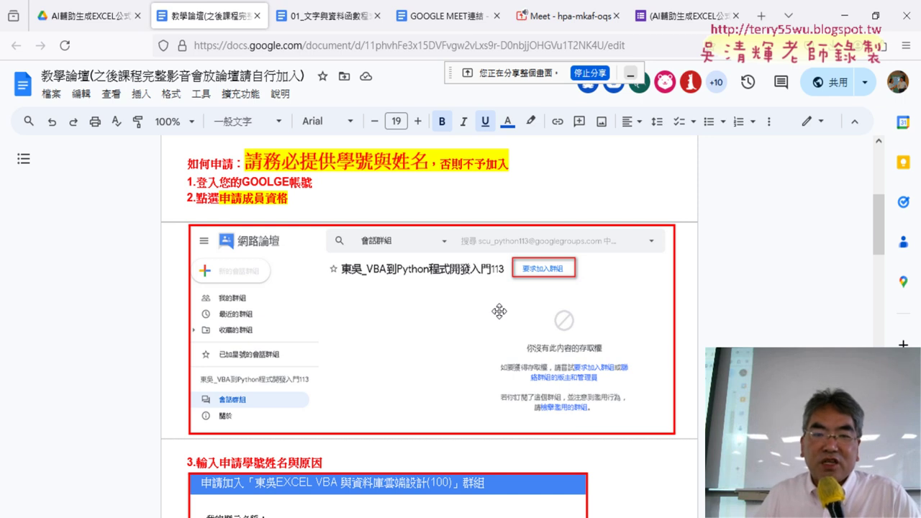
scroll(497, 310, up, 1)
scroll(498, 309, up, 3)
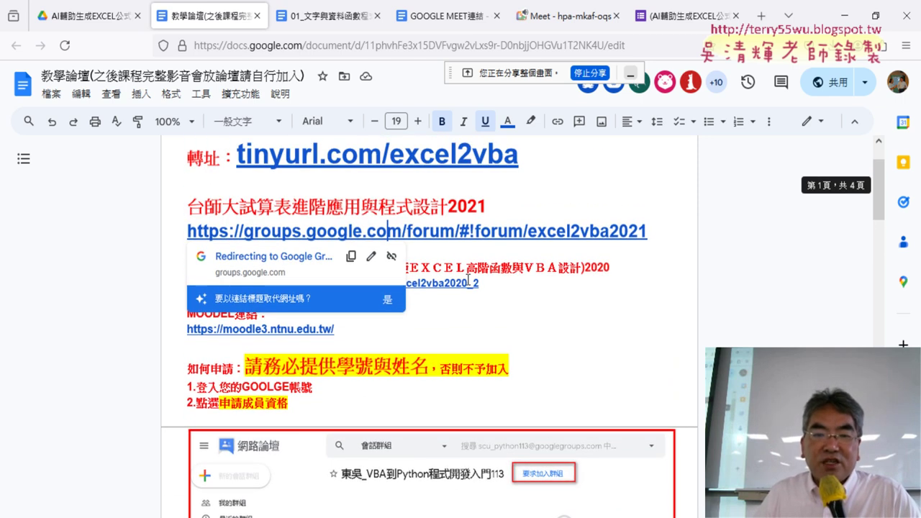
click(283, 265)
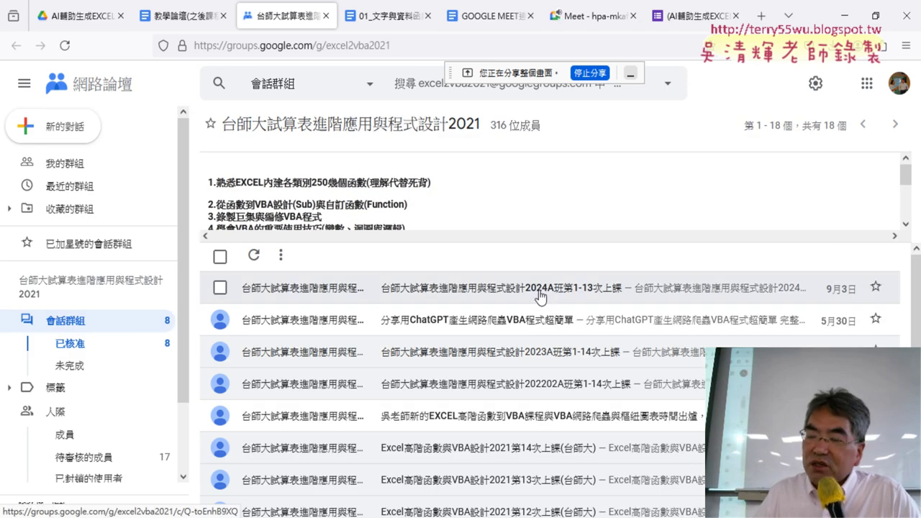
- Open the 2024A班第1-13次上課 post, highlight session 1's topics, and follow its YouTube playlist
click(615, 295)
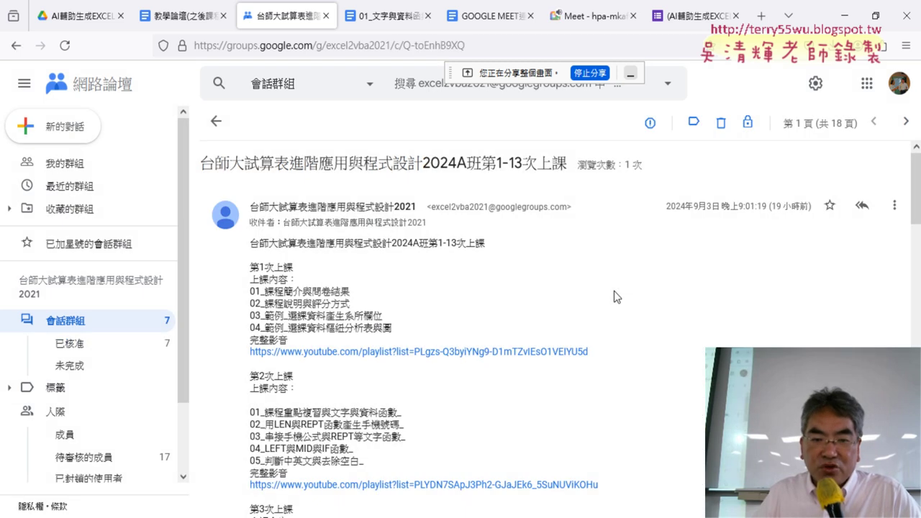
scroll(614, 296, down, 1)
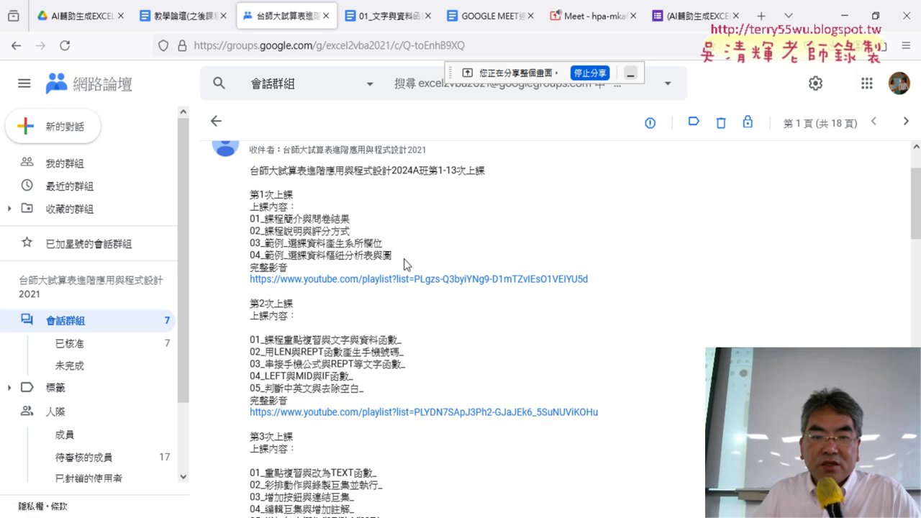
drag(391, 256, 250, 219)
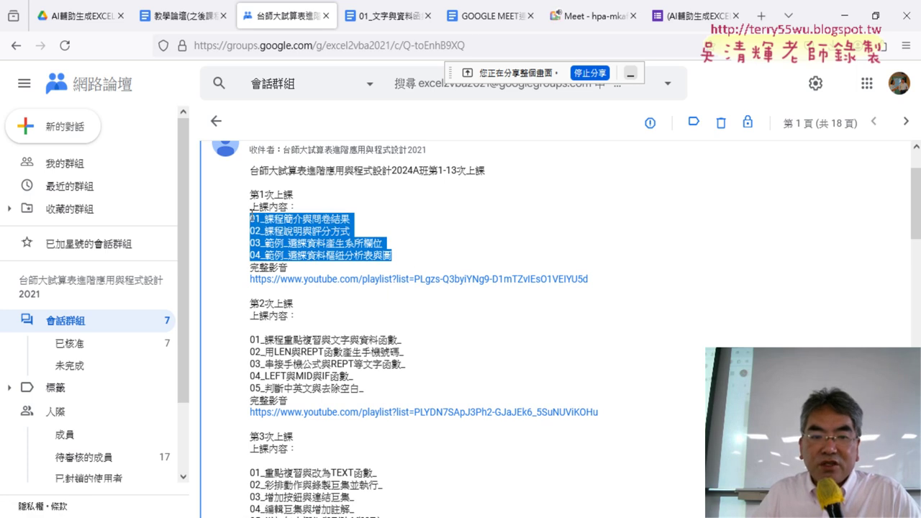
click(428, 280)
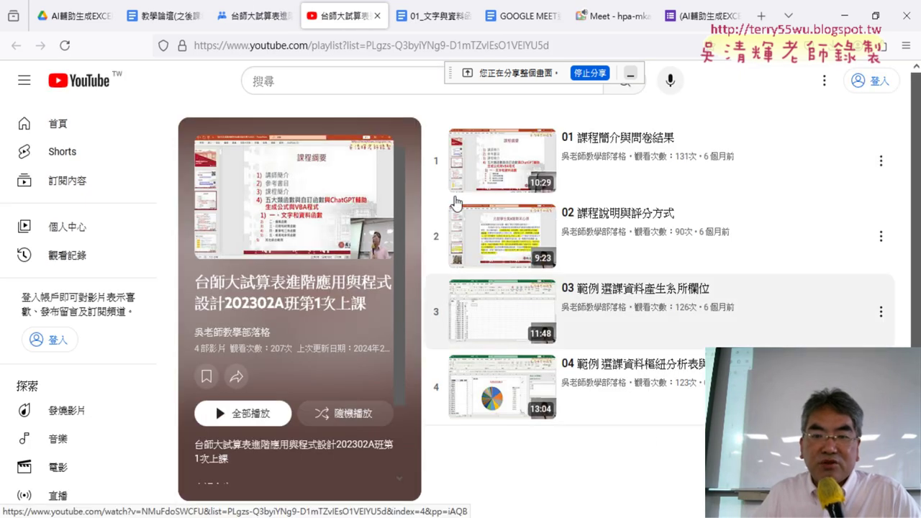
- Close the session 1 playlist, view session 2's YouTube playlist, then close it too
click(377, 15)
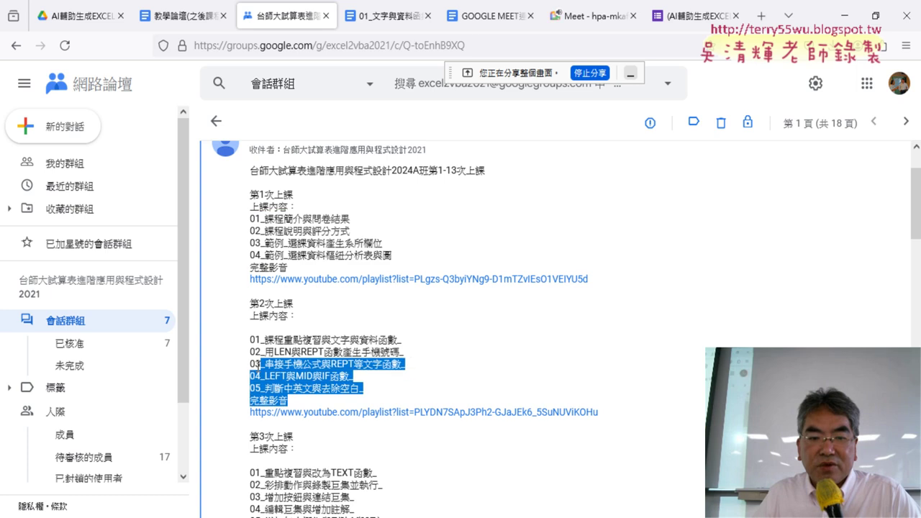
drag(322, 407, 248, 338)
click(432, 413)
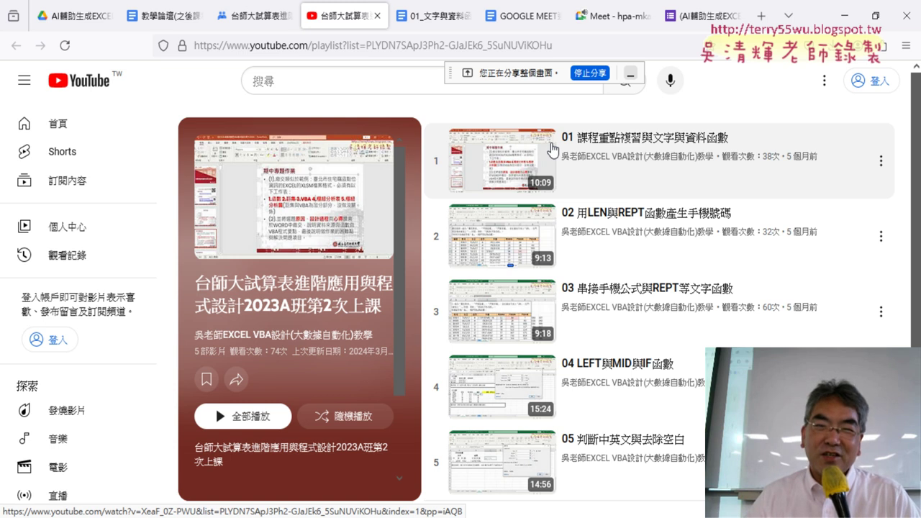
click(377, 15)
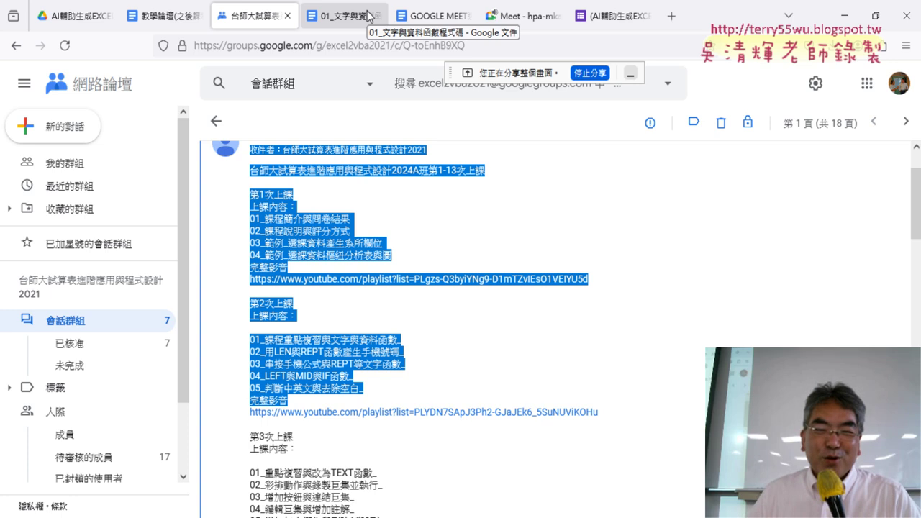
- Clear the post's text selection and scroll down to the session 2–4 topics and playlist links
click(704, 281)
scroll(703, 279, down, 2)
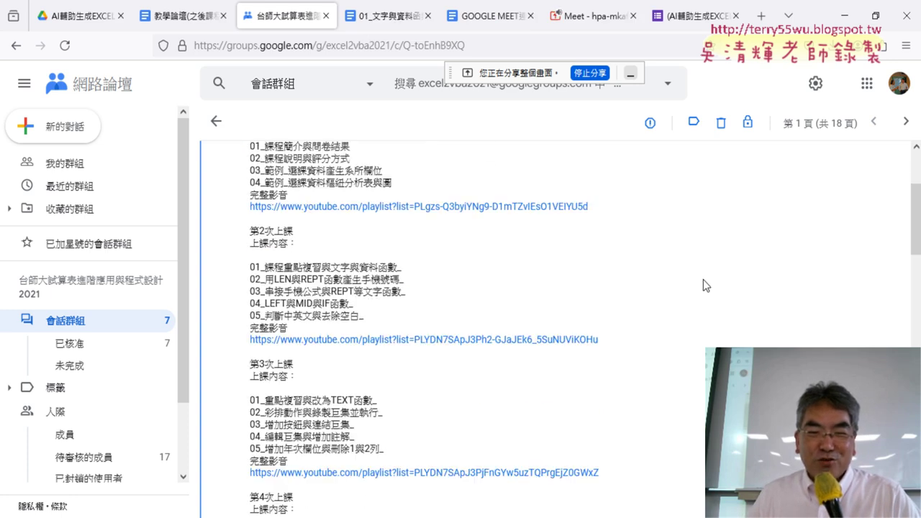
scroll(703, 279, down, 2)
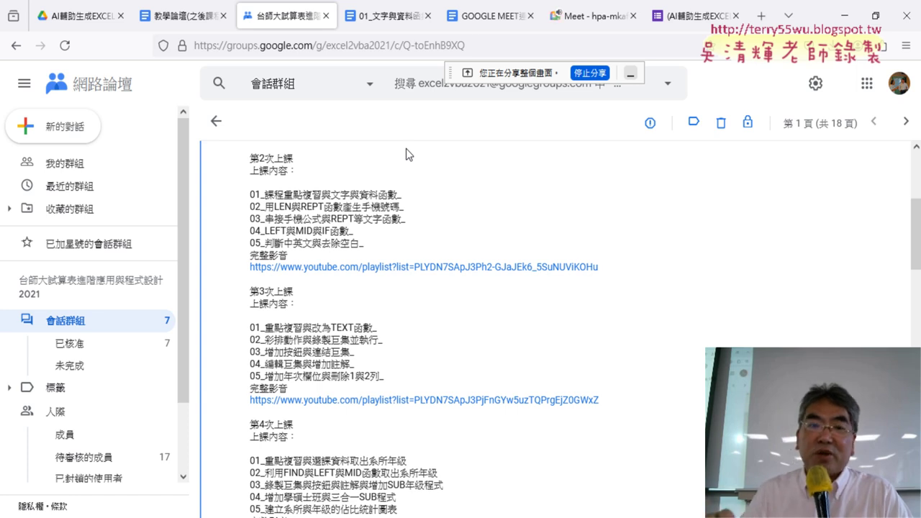
- Close the forum, point out the 2021 and 2020 forum headings in 教學論壇, and return to Drive
click(327, 17)
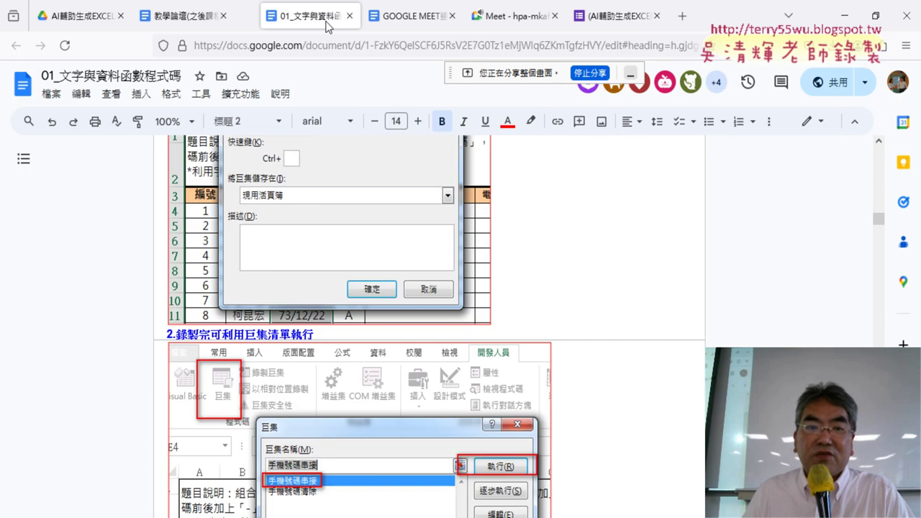
click(185, 15)
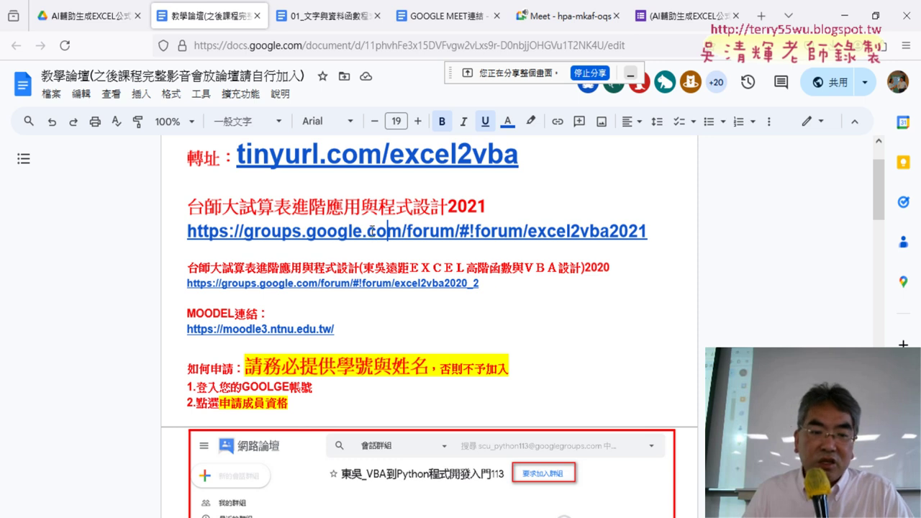
drag(187, 208, 652, 234)
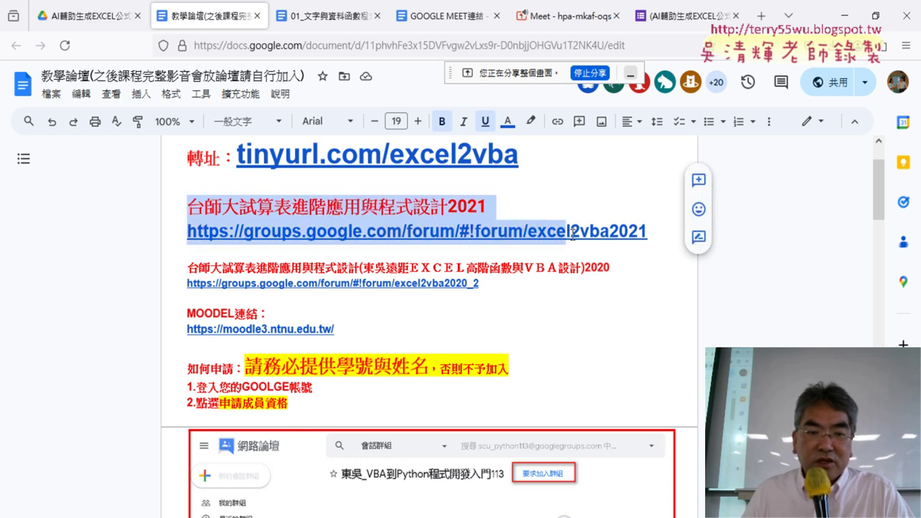
drag(518, 283, 186, 268)
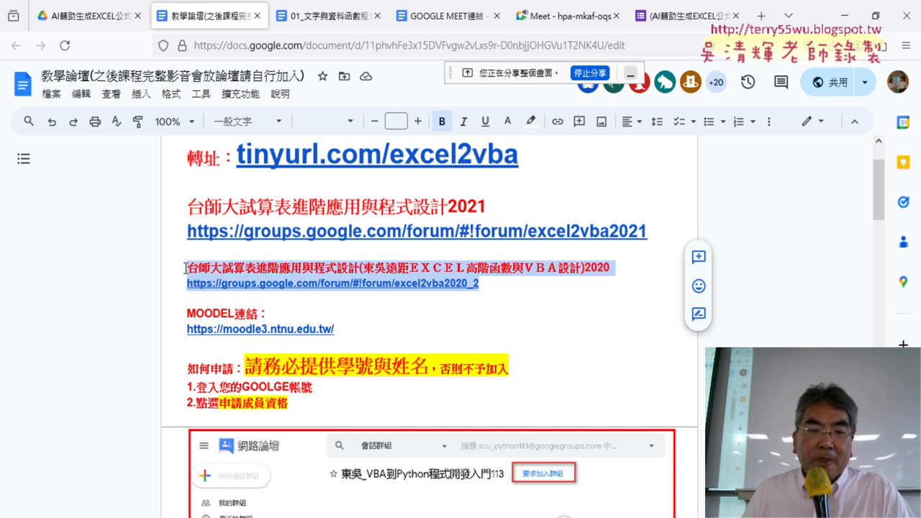
click(86, 15)
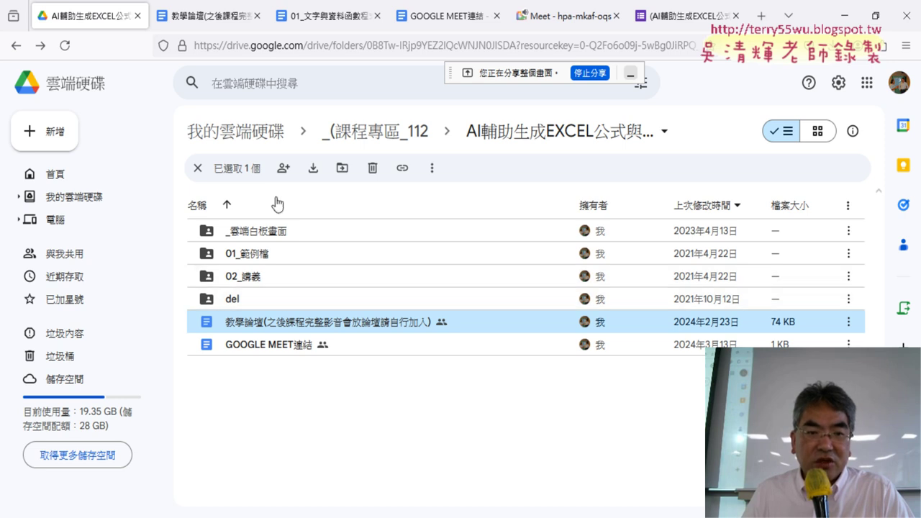
- Deselect the 教學論壇 file and switch to the survey's response summary showing 55 responses
click(550, 415)
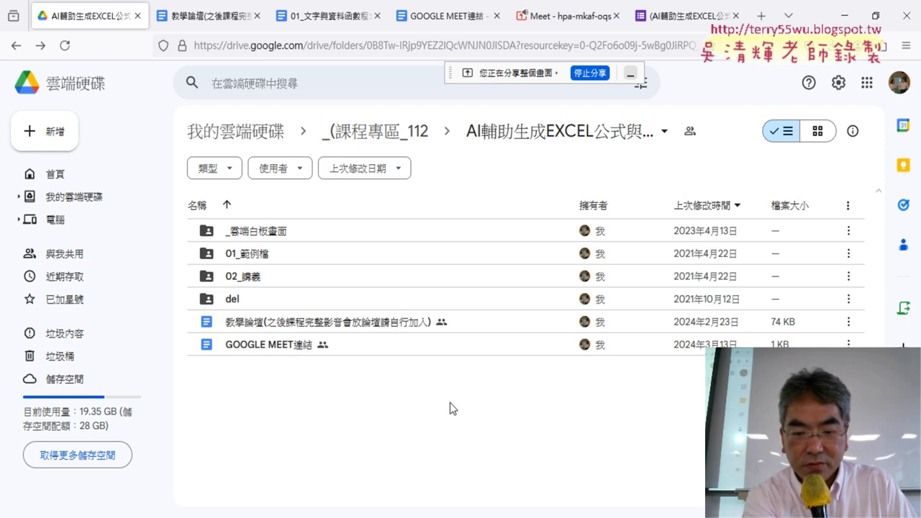
key(ctrl+shift+Tab)
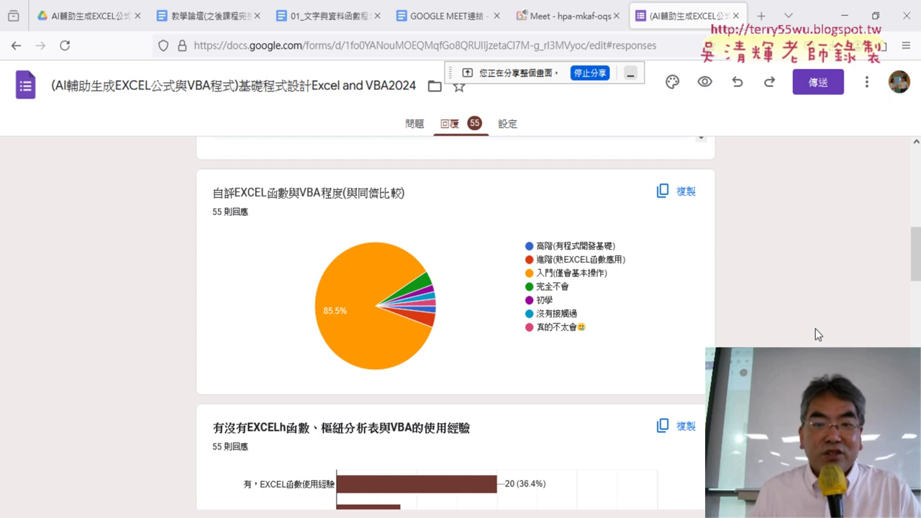
mouse_move(398, 344)
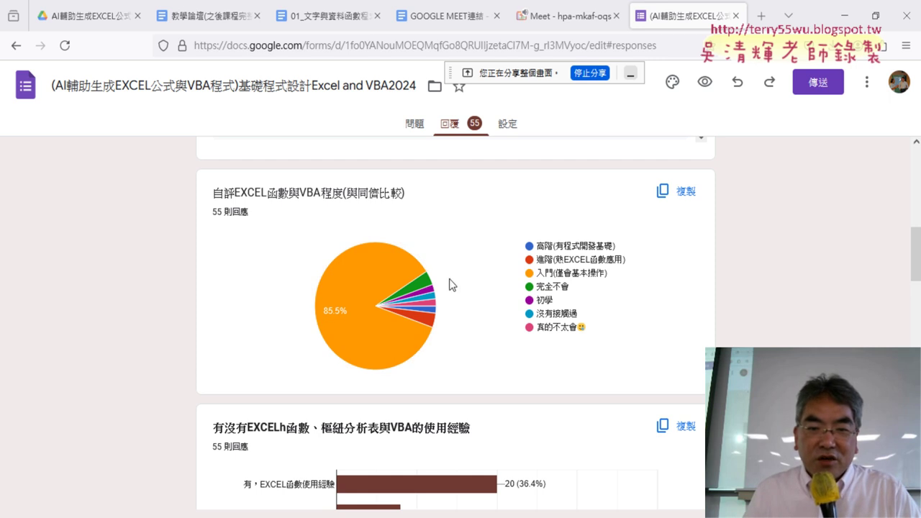
mouse_move(433, 302)
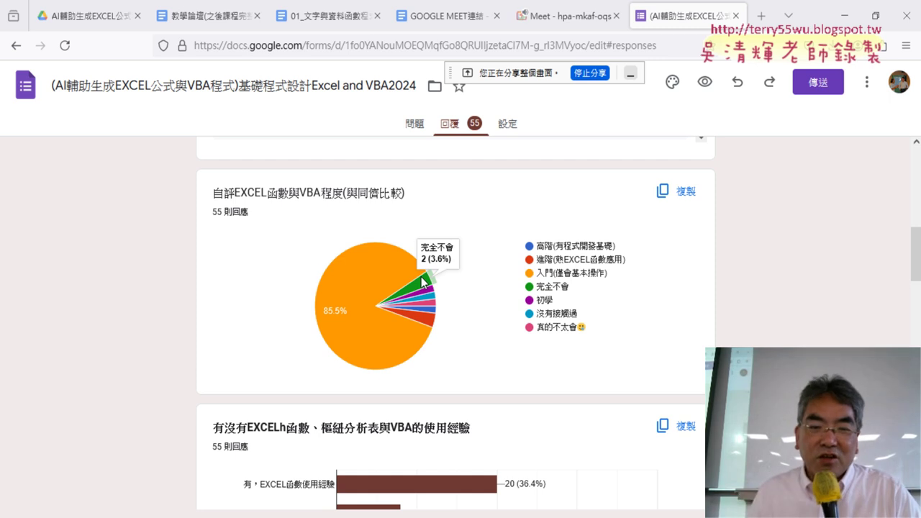
mouse_move(404, 323)
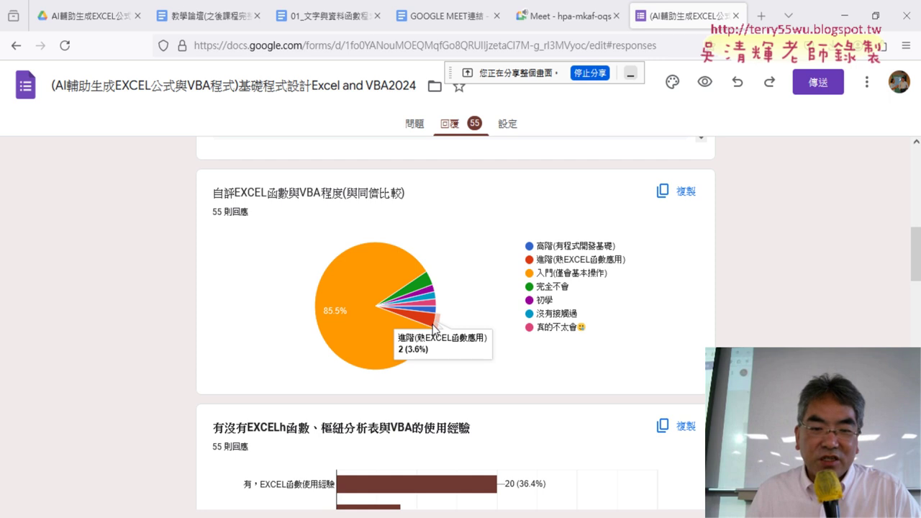
- Scroll to the Excel function/pivot table/VBA experience chart and check its bar values
scroll(826, 301, down, 3)
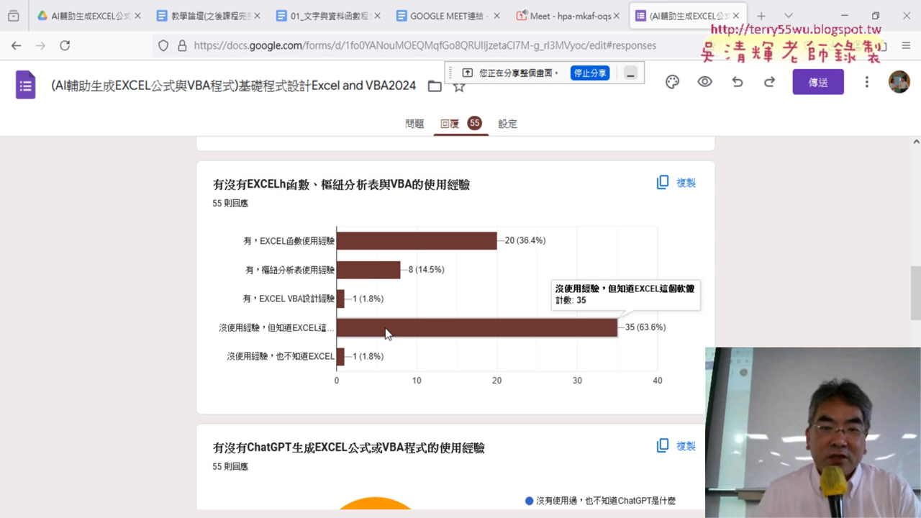
mouse_move(407, 252)
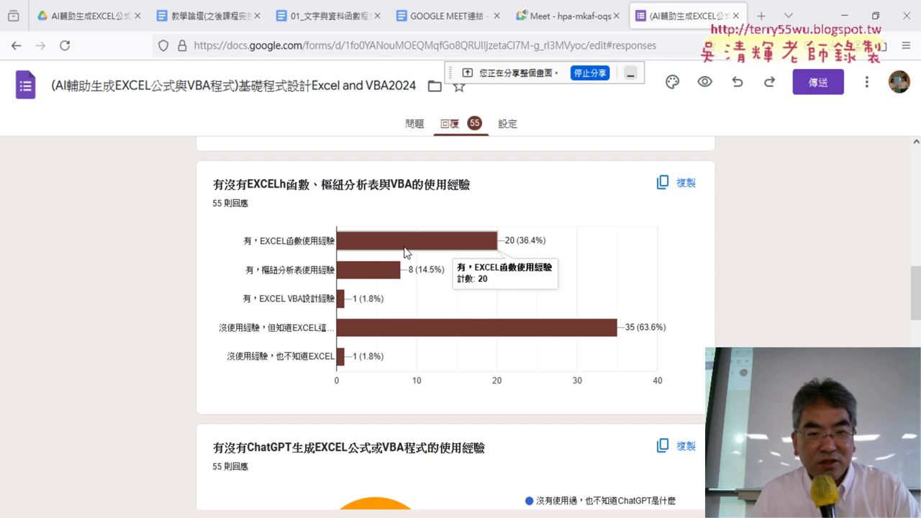
mouse_move(372, 280)
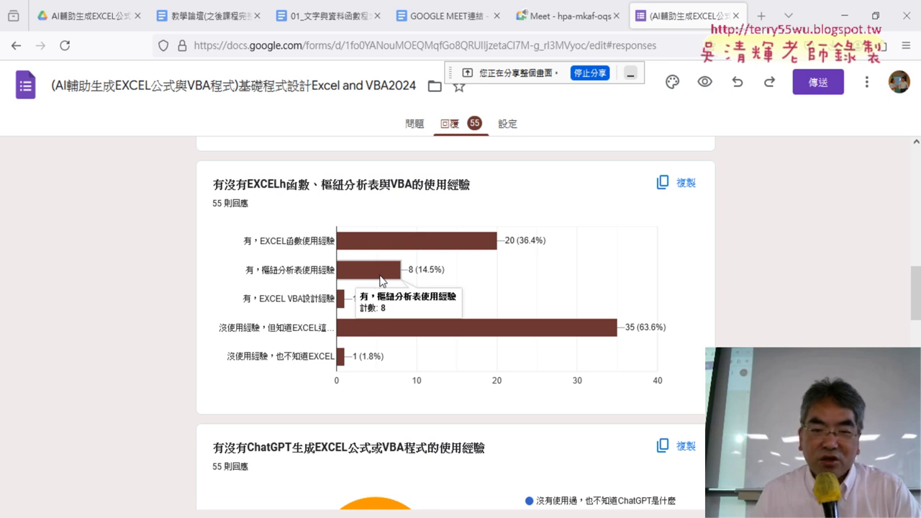
- Scroll down to the ChatGPT-usage pie chart and select the word ChatGPT in its legend
scroll(769, 320, down, 2)
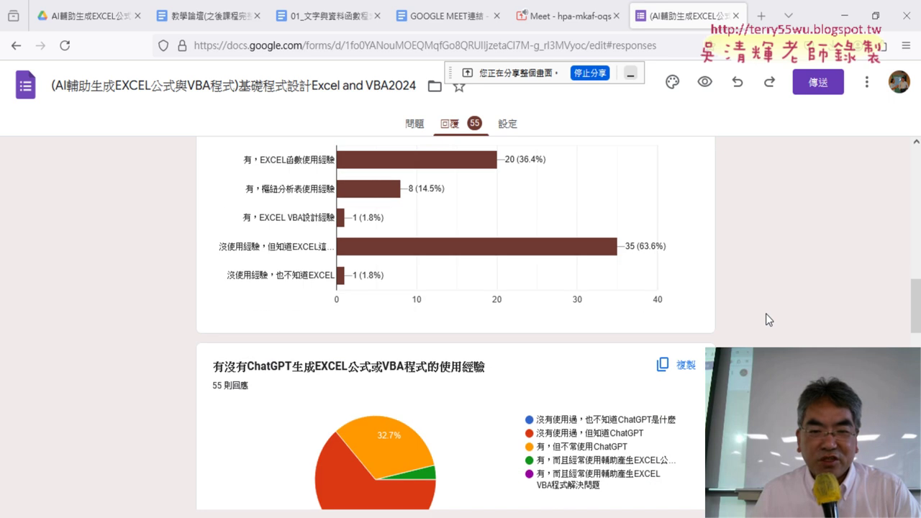
scroll(769, 319, down, 2)
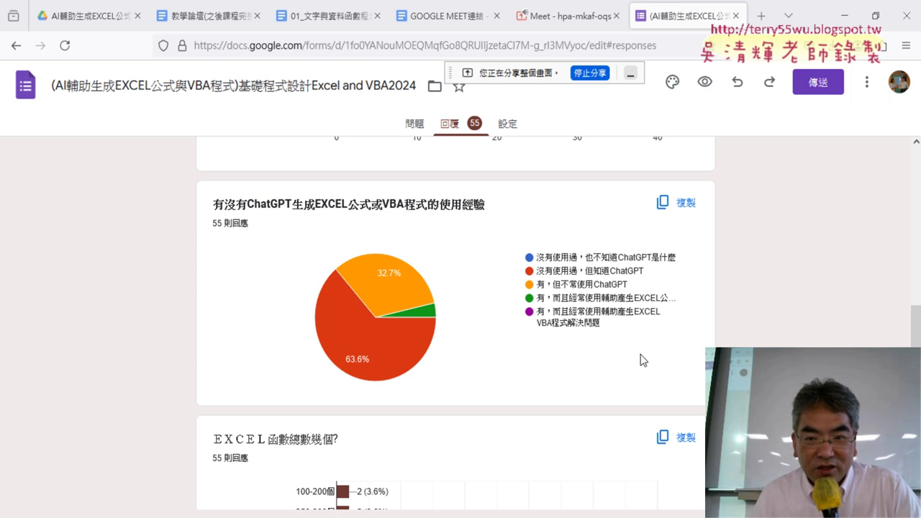
mouse_move(402, 353)
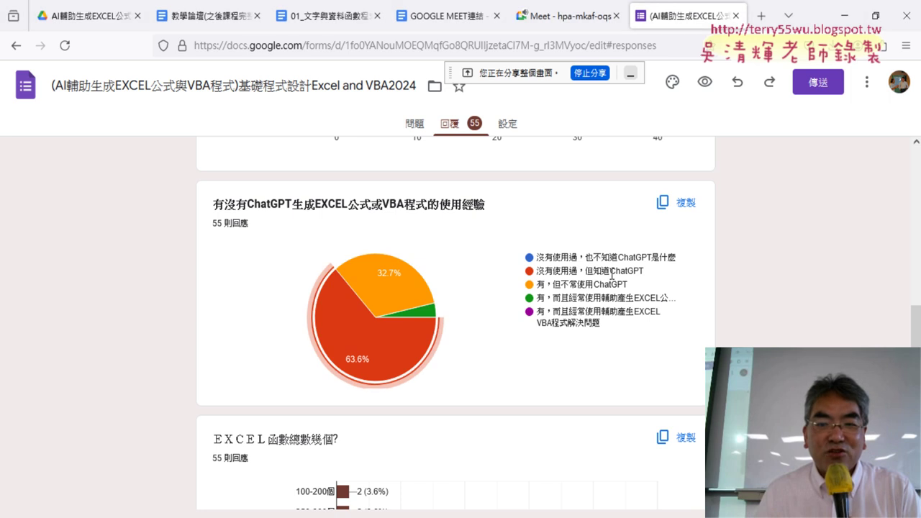
drag(611, 272, 644, 269)
key(ctrl+c)
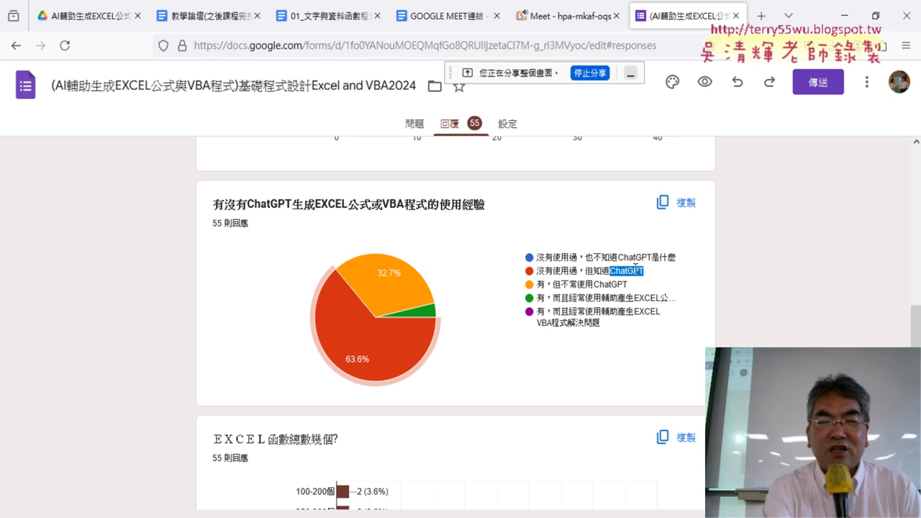
- Search Google for ChatGPT in a new tab and open the ChatGPT - OpenAI result
click(761, 15)
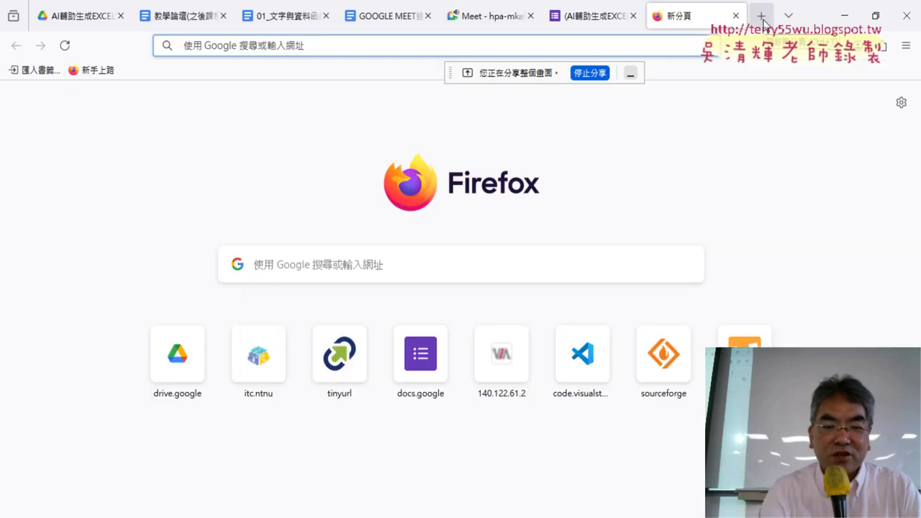
key(ctrl+v)
key(Return)
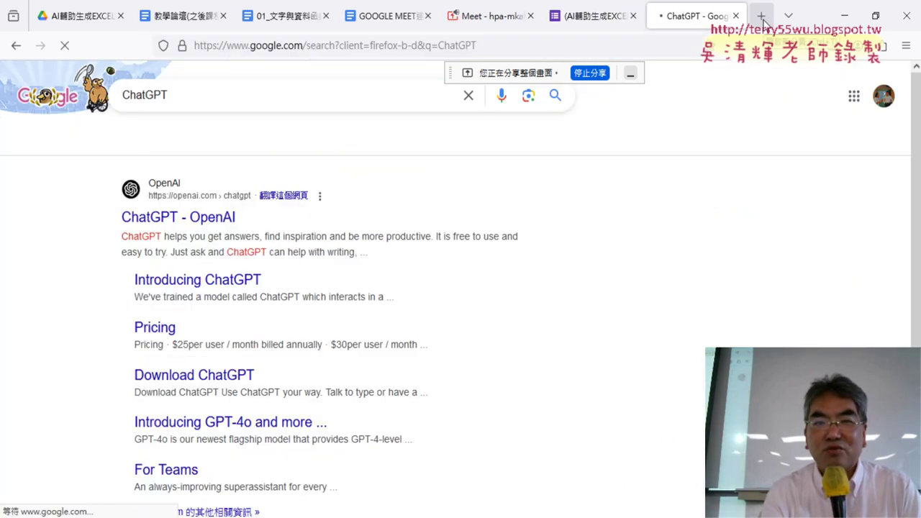
click(201, 217)
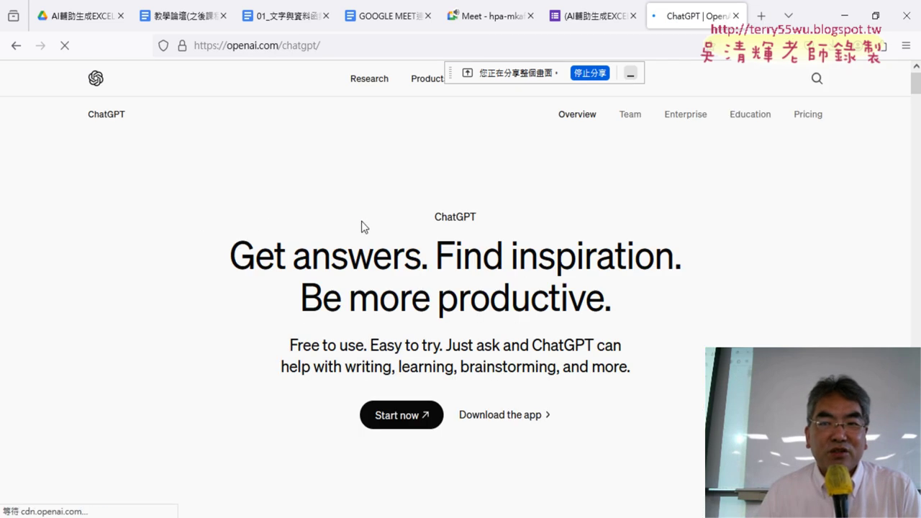
- Start ChatGPT from the OpenAI page and log in using the Google account option
click(403, 417)
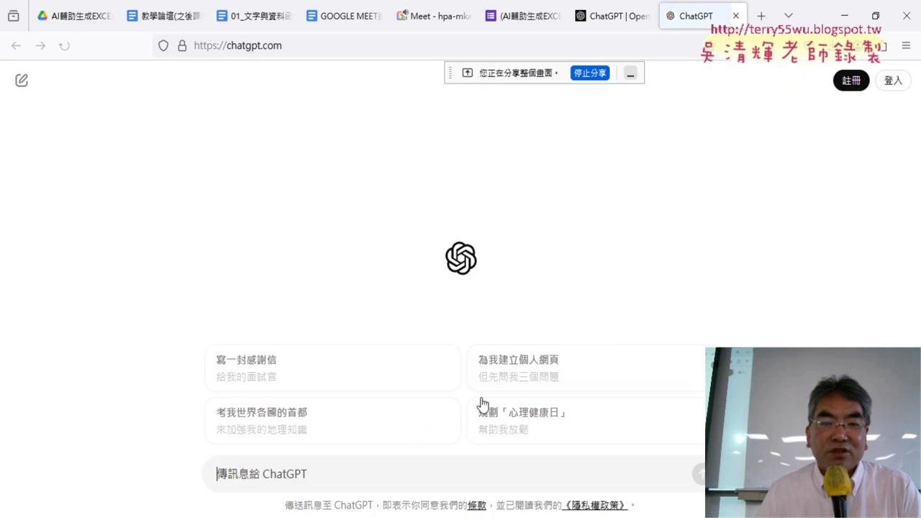
click(897, 85)
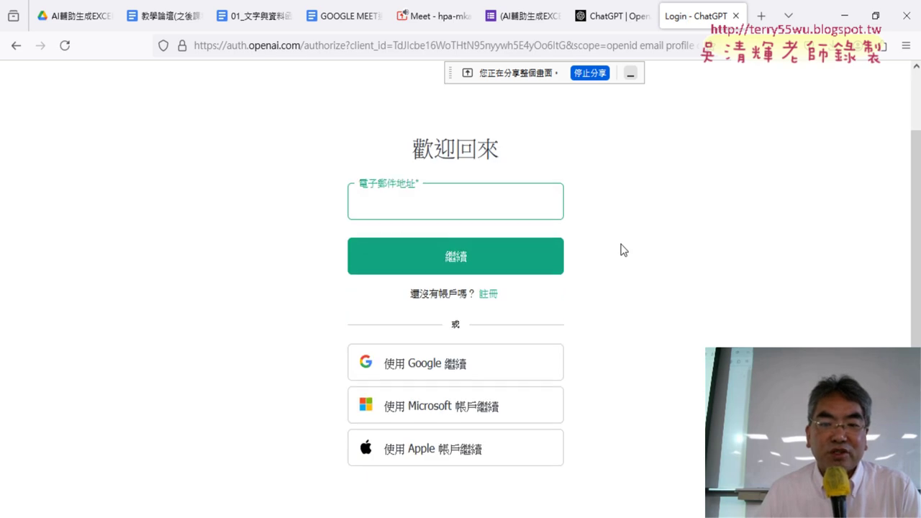
scroll(618, 263, down, 2)
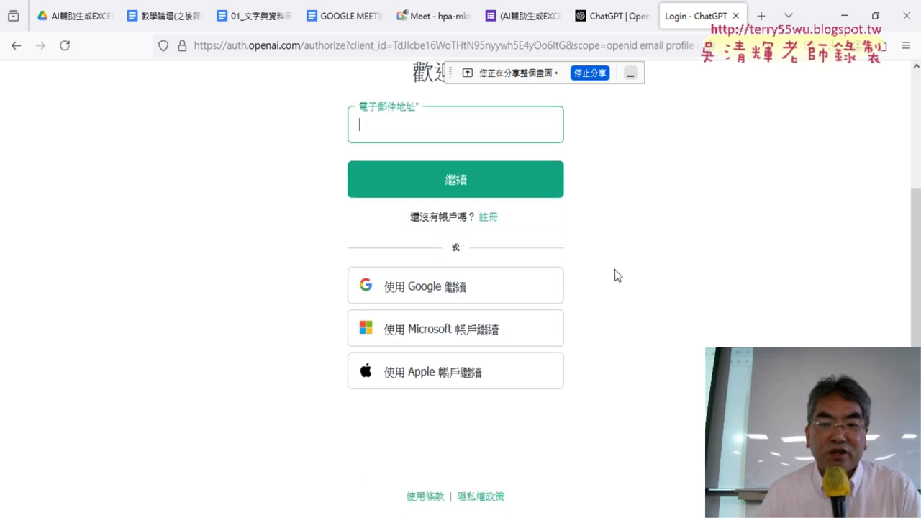
click(427, 291)
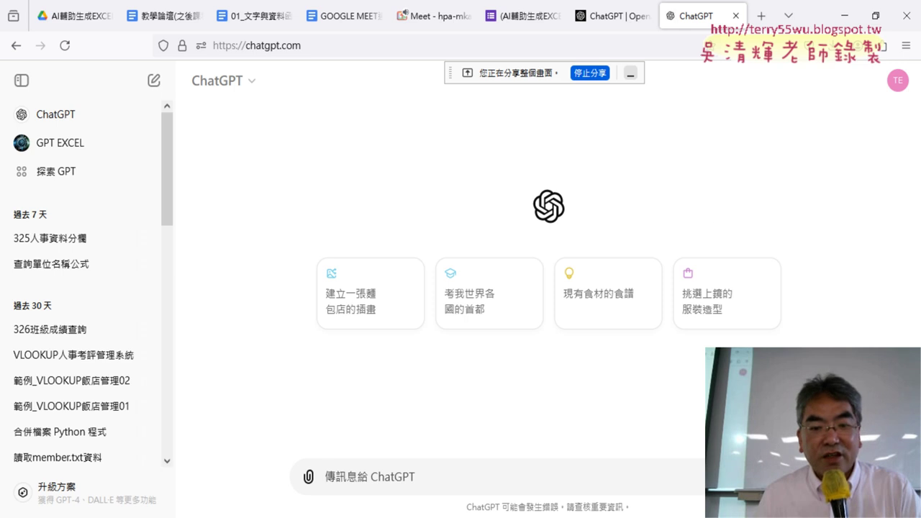
- Back in Excel, select the row-4 phone-number cells F4:H4, then E4, then switch to the REPT sheet
click(475, 446)
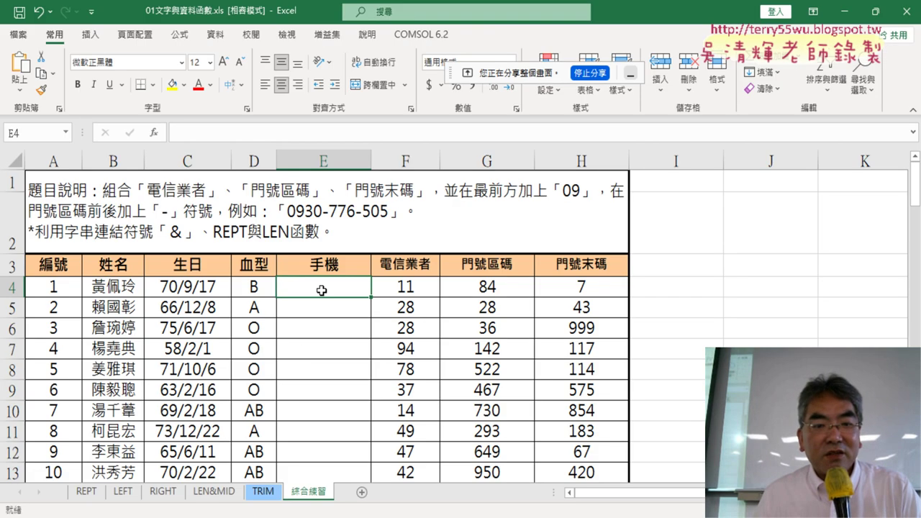
drag(405, 288, 572, 292)
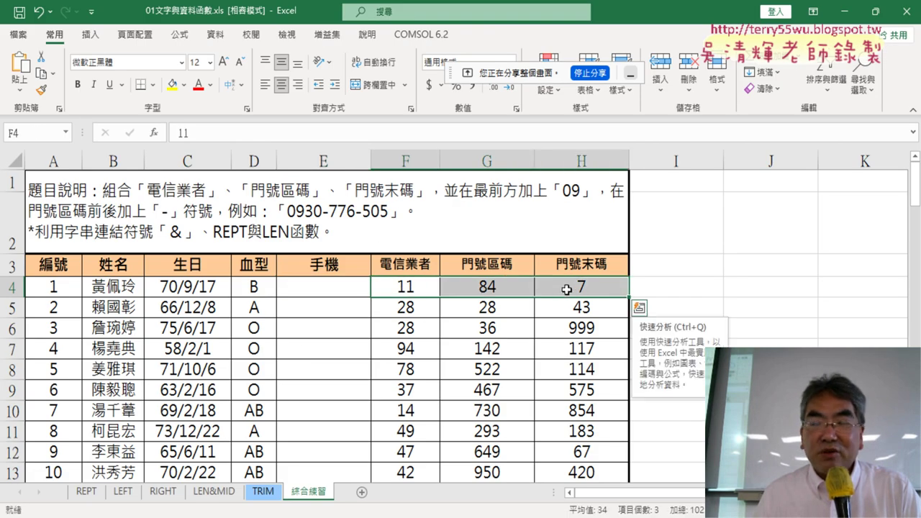
click(340, 290)
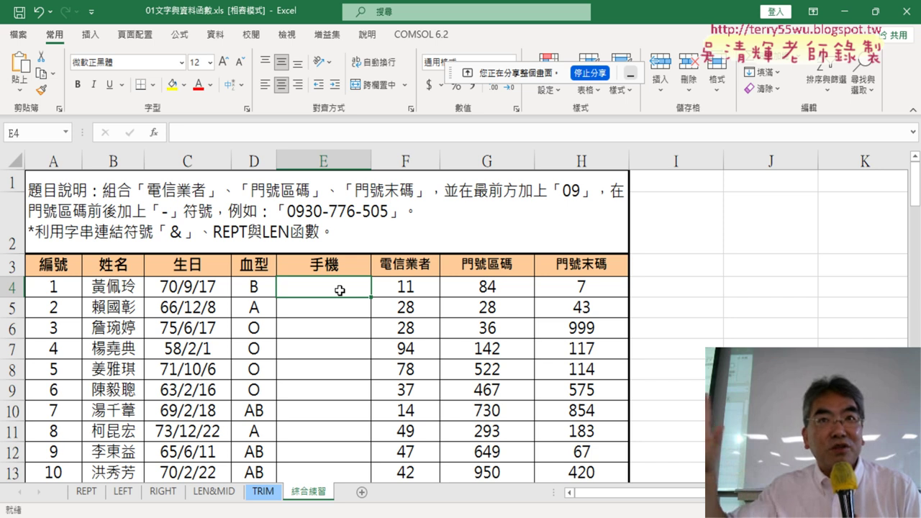
click(86, 493)
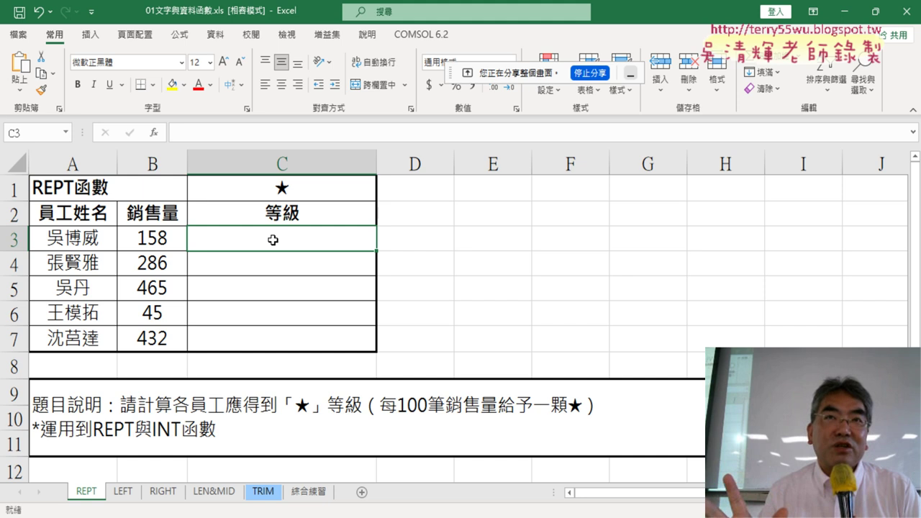
- Select the 等級 cell C3 beside the 158 sales figure and open the Insert Function dialog
click(154, 239)
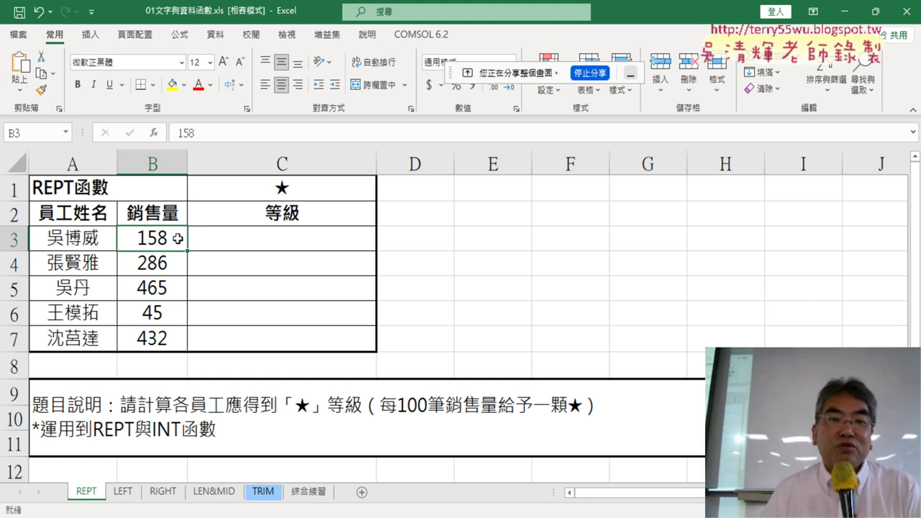
click(299, 237)
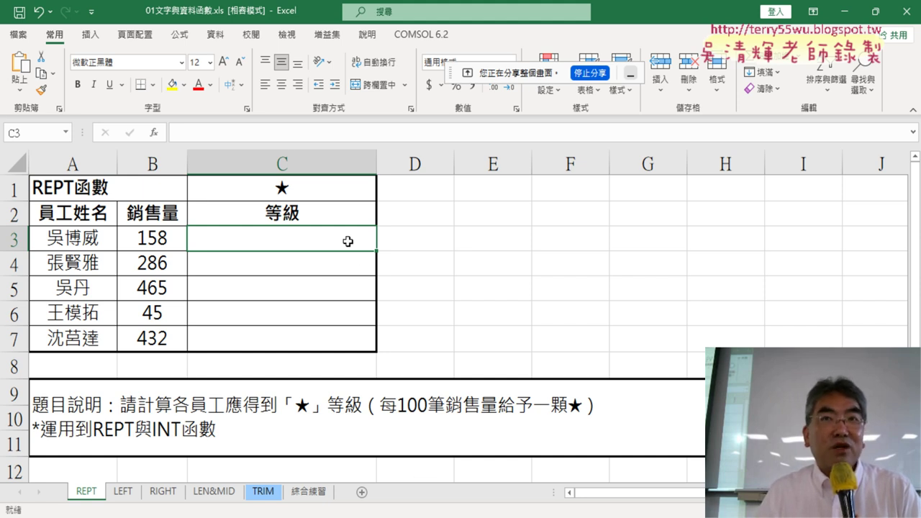
click(155, 134)
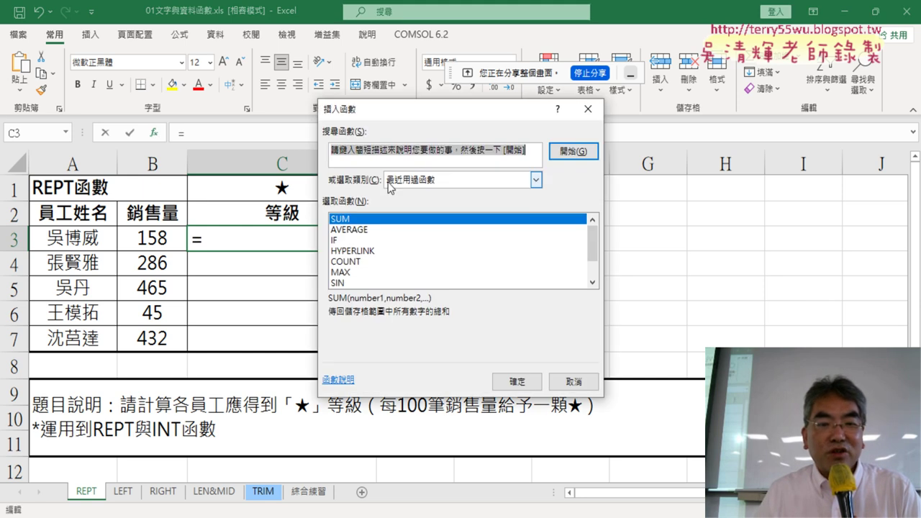
- List every function under the 全部 category, then cancel Insert Function without choosing one
click(410, 181)
click(416, 205)
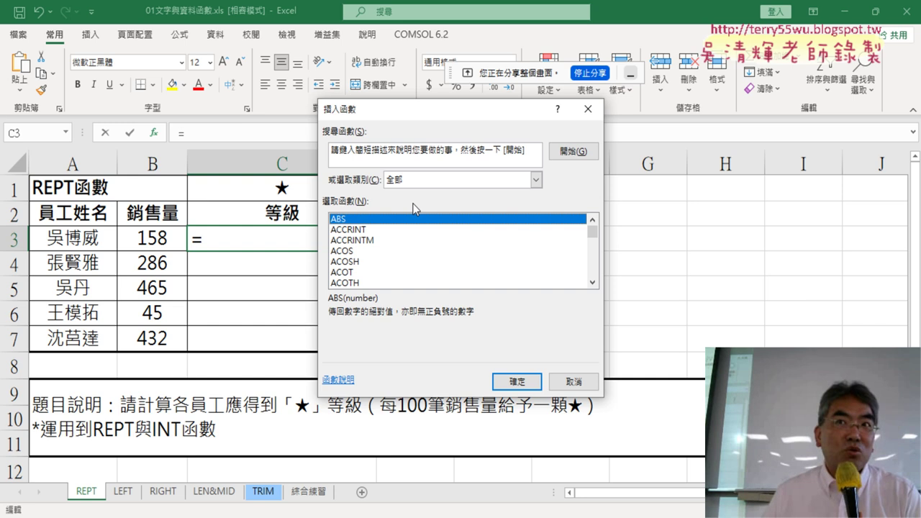
click(582, 383)
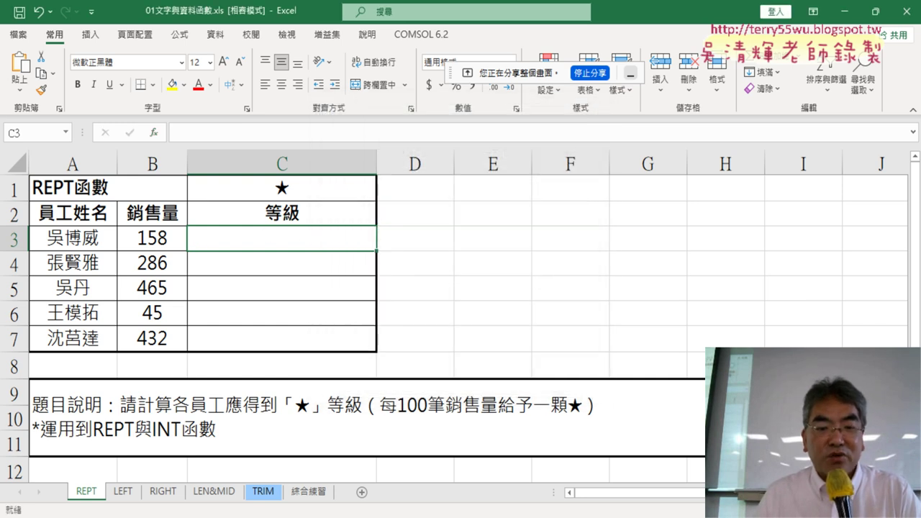
- Return to Firefox and bring up the survey's Google Forms responses tab
click(332, 488)
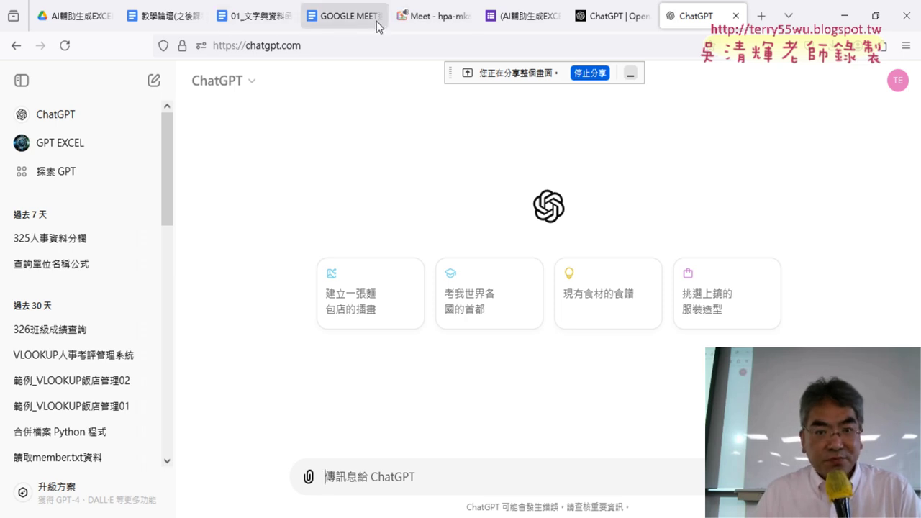
click(522, 16)
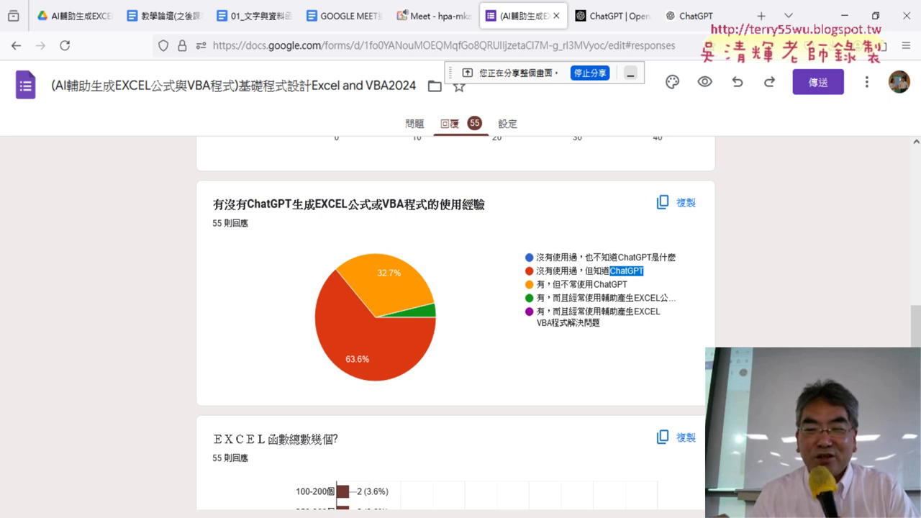
- Highlight the total-Excel-functions question, then check the course-interest chart's bar counts
scroll(456, 324, down, 2)
scroll(455, 324, down, 2)
scroll(456, 324, down, 1)
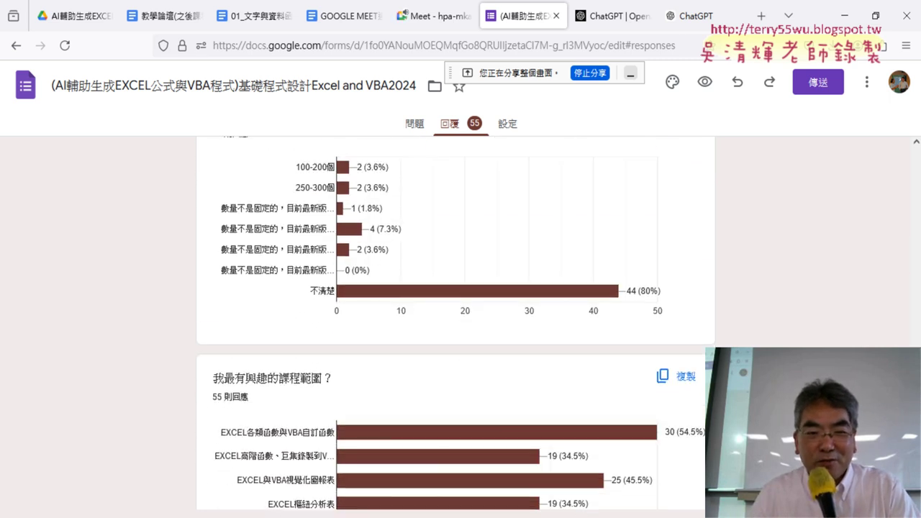
scroll(455, 324, up, 1)
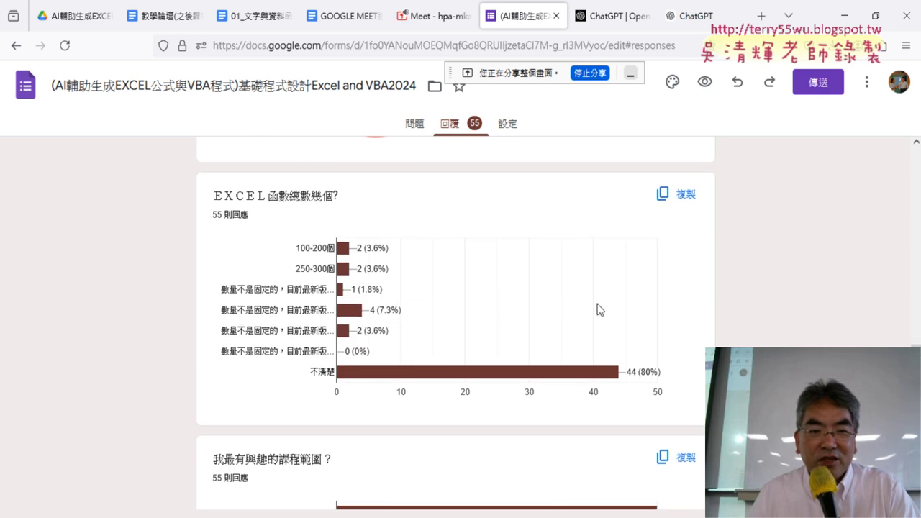
drag(213, 195, 338, 200)
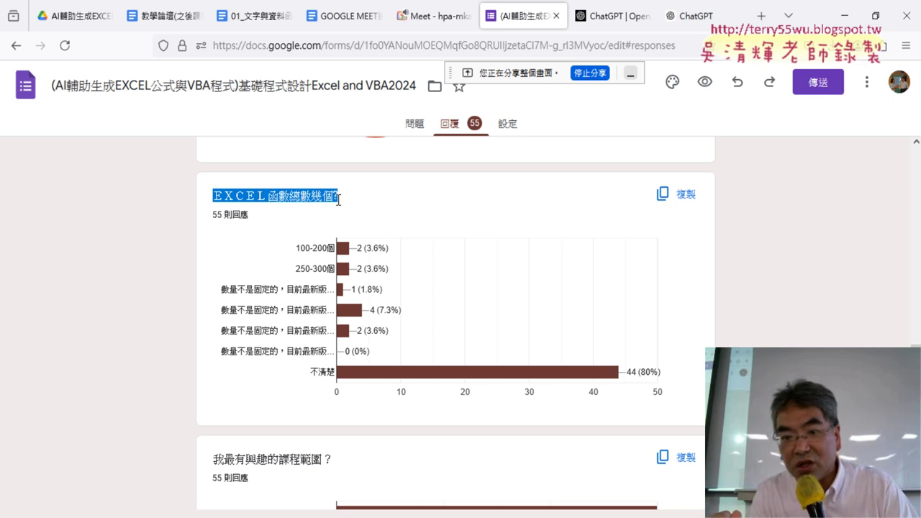
scroll(778, 323, down, 3)
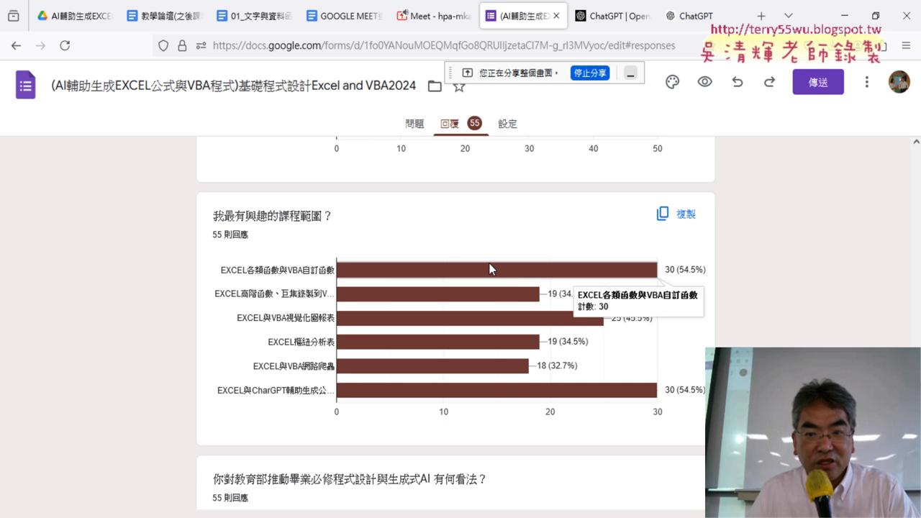
mouse_move(564, 272)
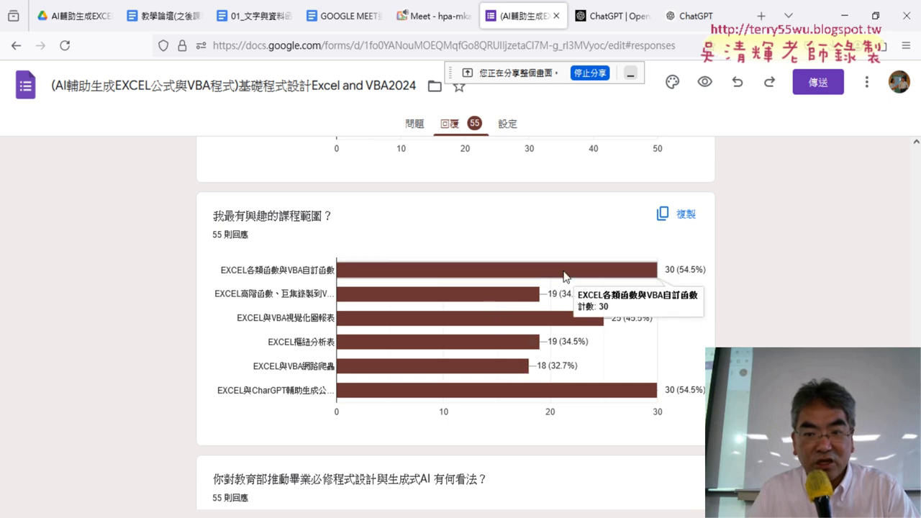
mouse_move(624, 391)
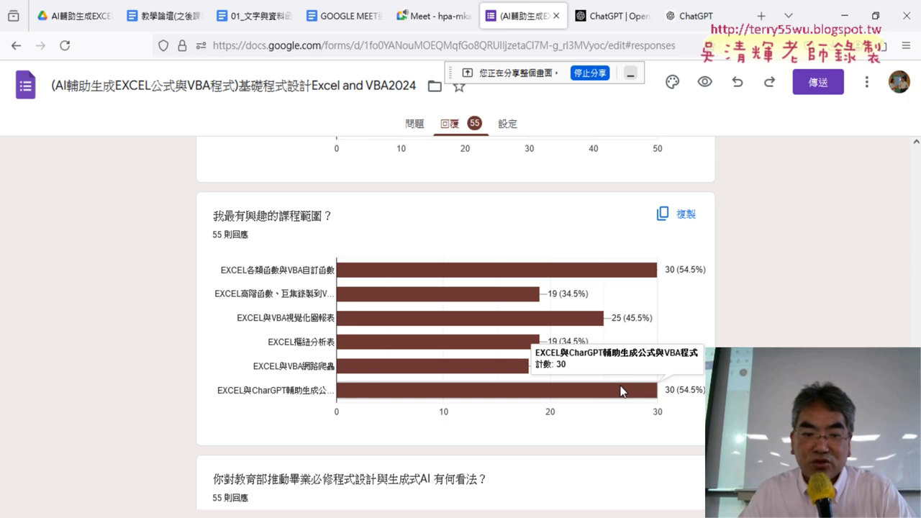
- Scroll to the open question on required programming and generative AI and highlight it
scroll(456, 324, down, 2)
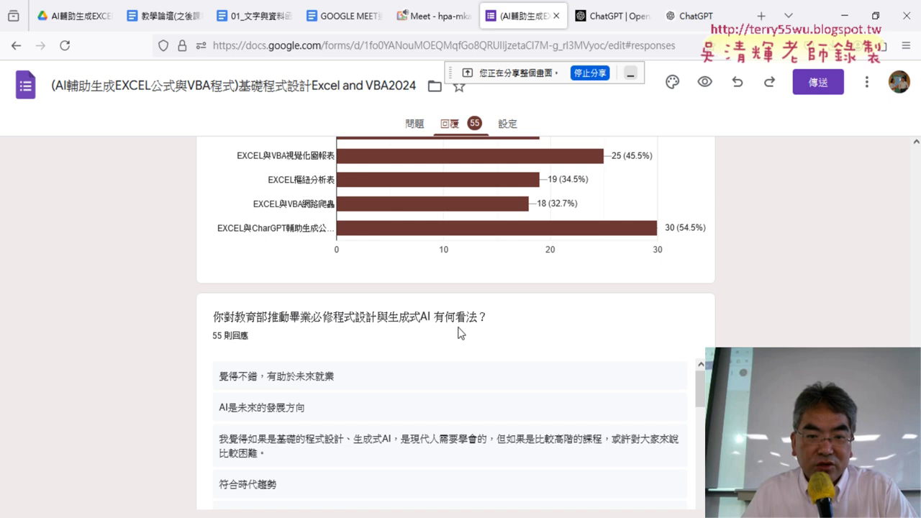
drag(510, 317, 215, 312)
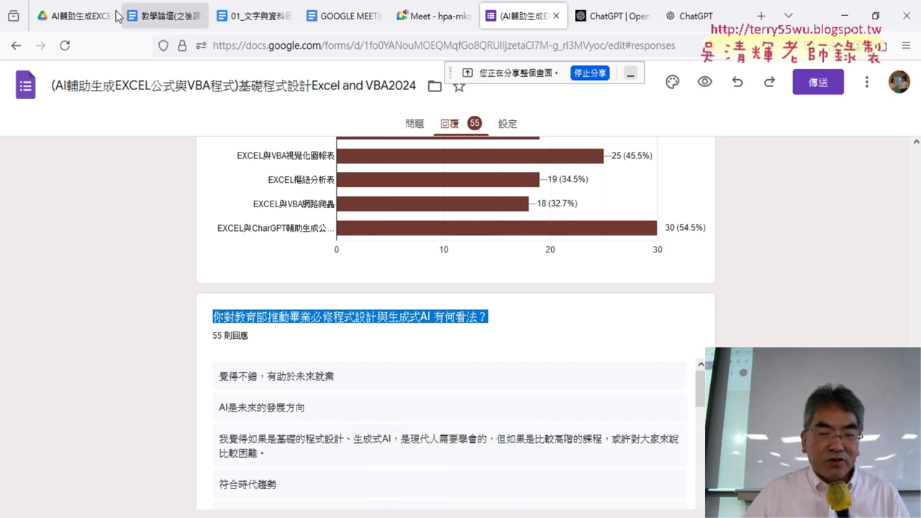
- Return to the Google Drive course folder and select the 教學論壇 document
click(81, 16)
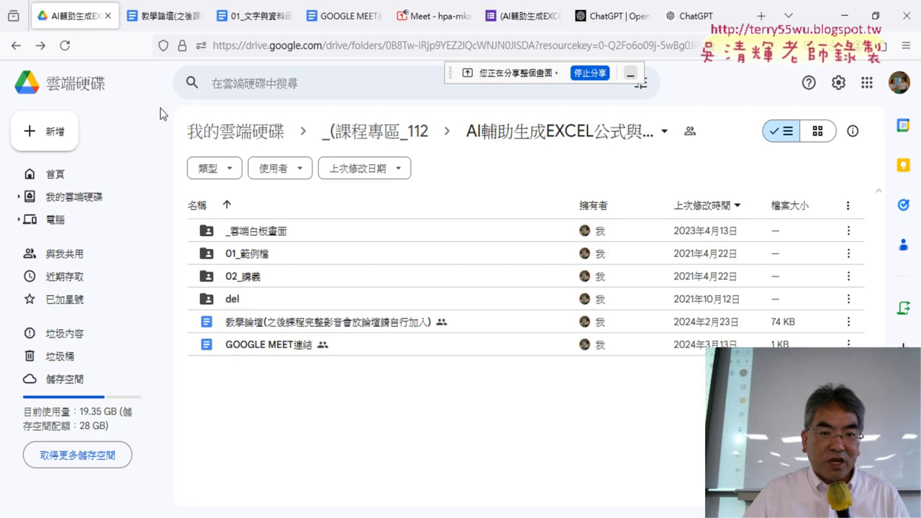
click(305, 327)
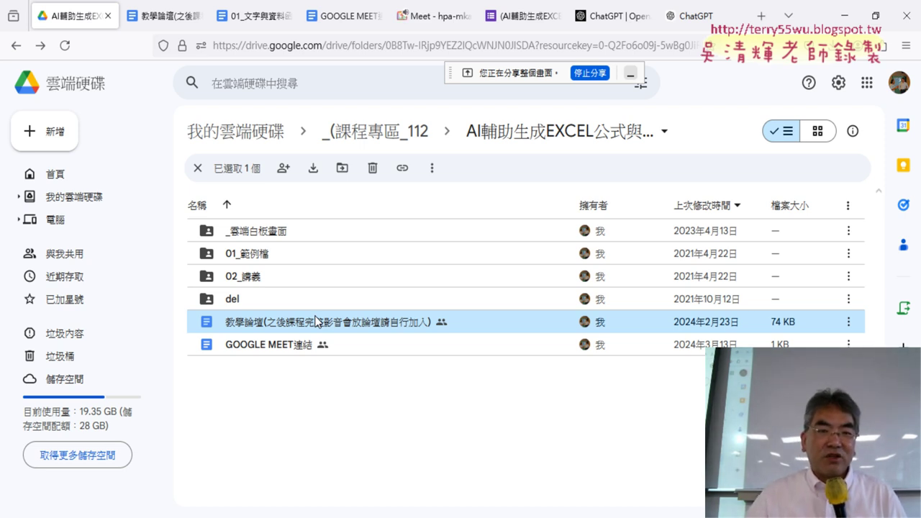
- Show the ChatGPT tab, then Alt+Tab back to the Excel REPT sheet
click(689, 19)
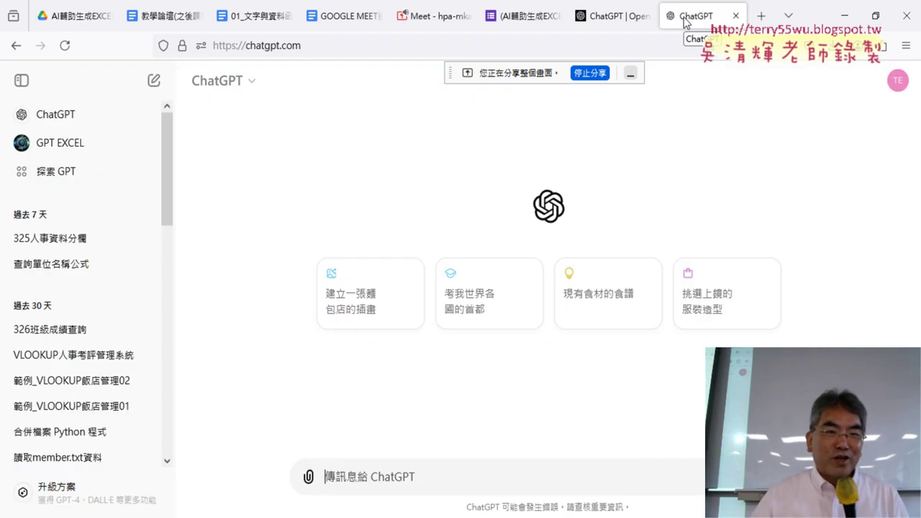
key(alt+Tab)
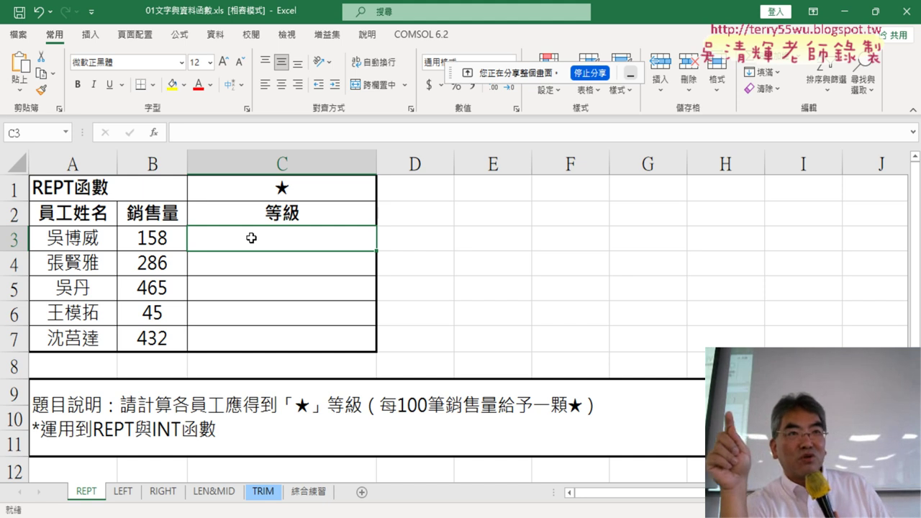
- Check the sales figure in B3, then begin a formula entry for the 等級 cell C3
click(154, 238)
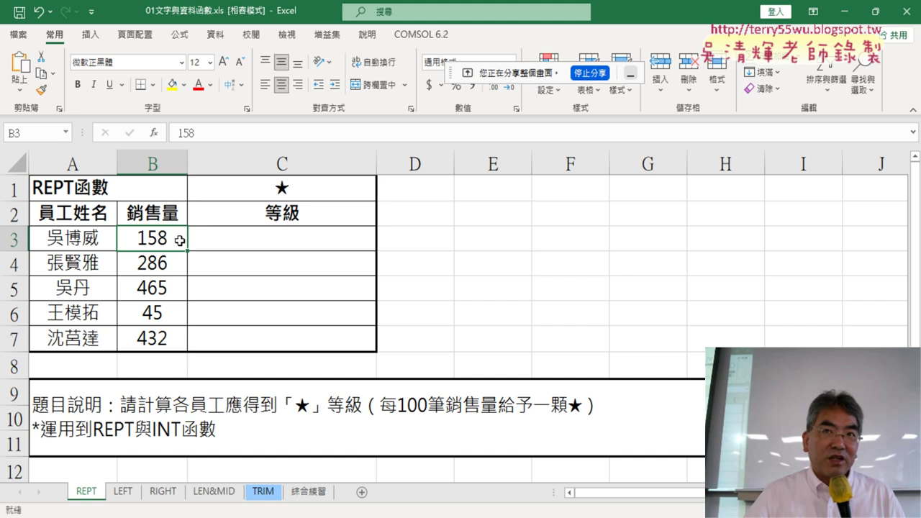
click(296, 242)
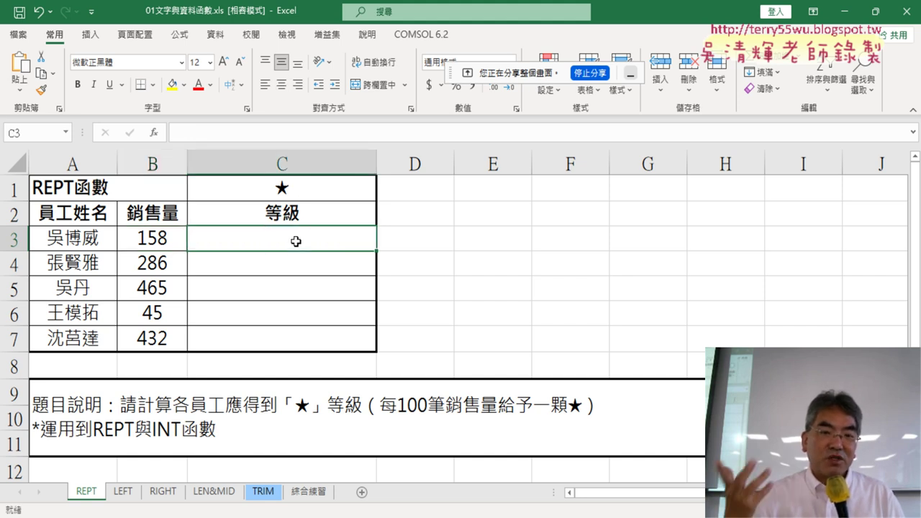
click(239, 133)
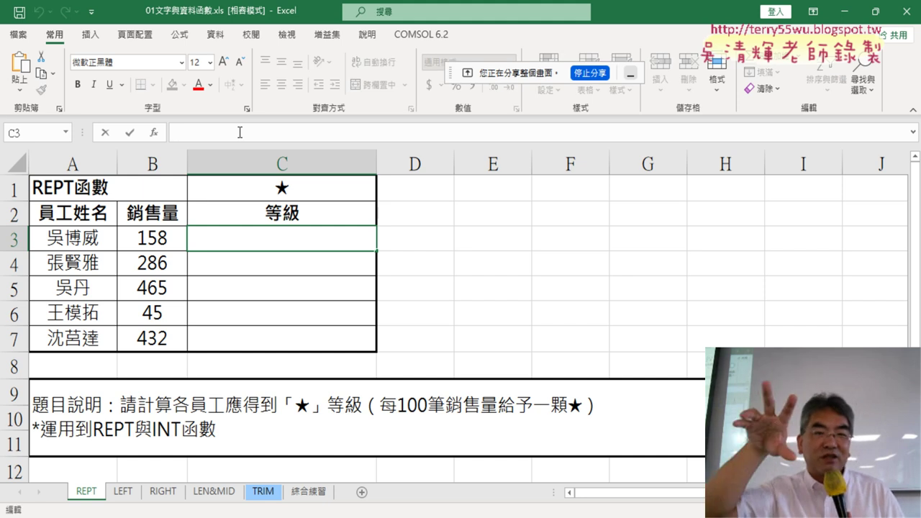